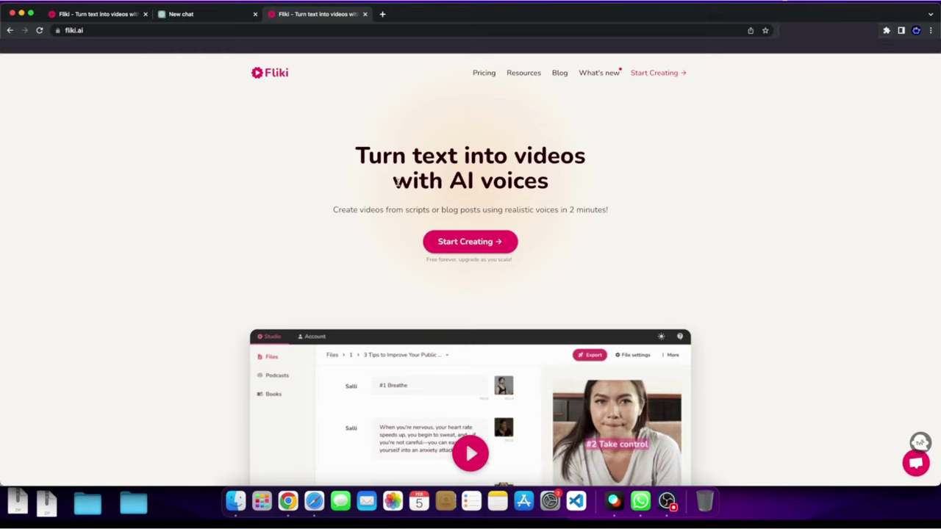
# - Scroll through the Fliki landing page's text-to-video features
pyautogui.scroll(-5, 394, 181)
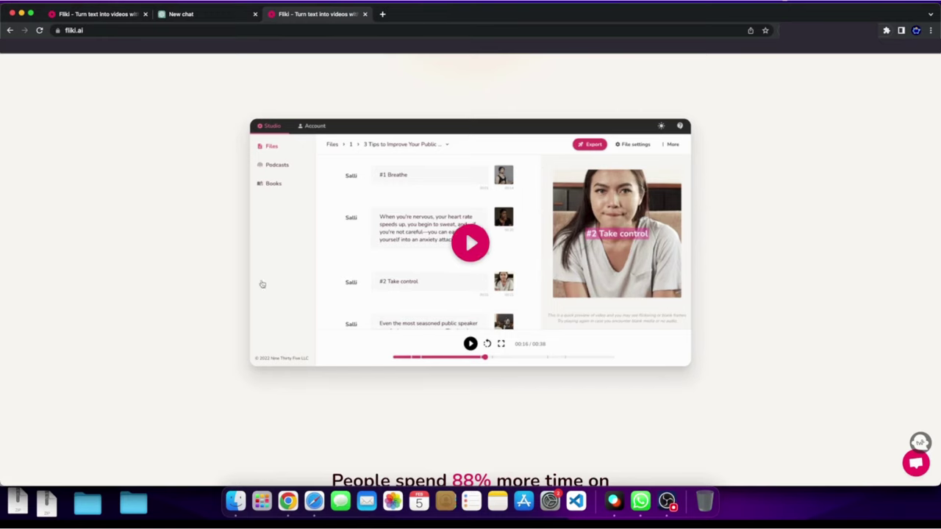
pyautogui.scroll(-3, 430, 316)
pyautogui.scroll(-3, 341, 220)
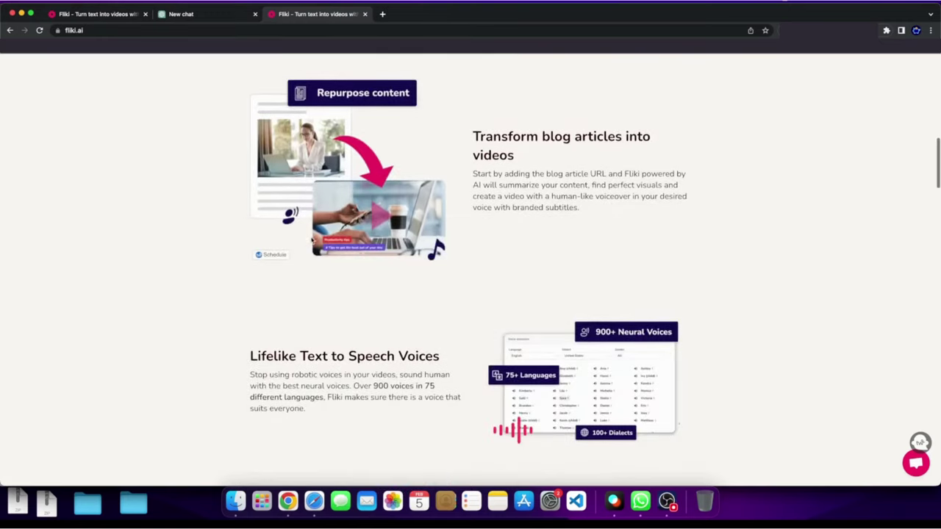
pyautogui.scroll(10, 265, 249)
pyautogui.scroll(-12, 251, 233)
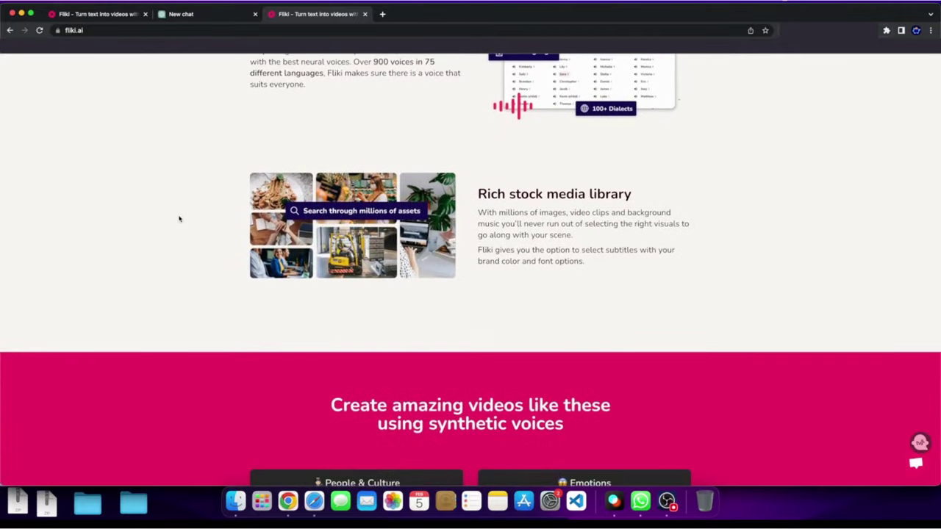
pyautogui.scroll(5, 272, 230)
# - Ask ChatGPT 'How to lose weight' in the empty chat
pyautogui.click(211, 13)
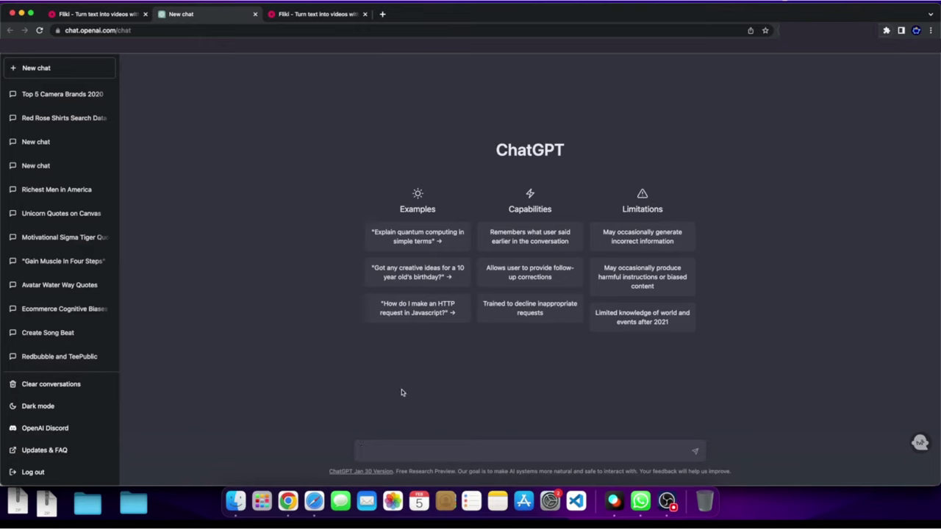
pyautogui.write('How to lose weight')
pyautogui.press('Return')
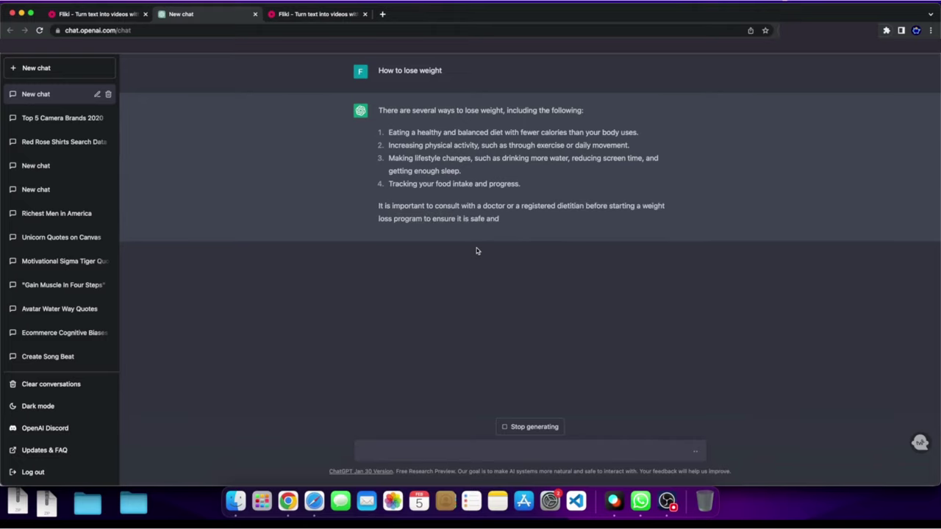
# - Request a video script on 5 ways to lose weight, then return to Fliki's files
pyautogui.write('H')
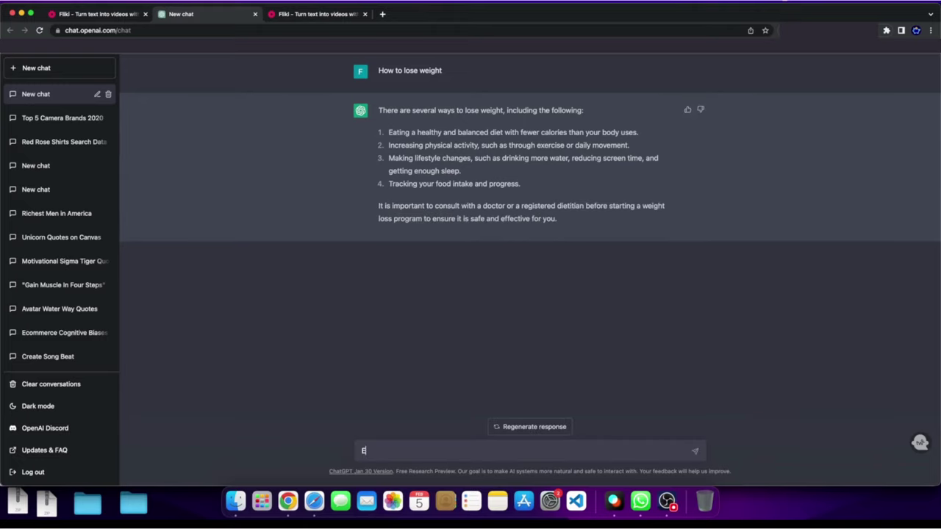
pyautogui.write('rite ')
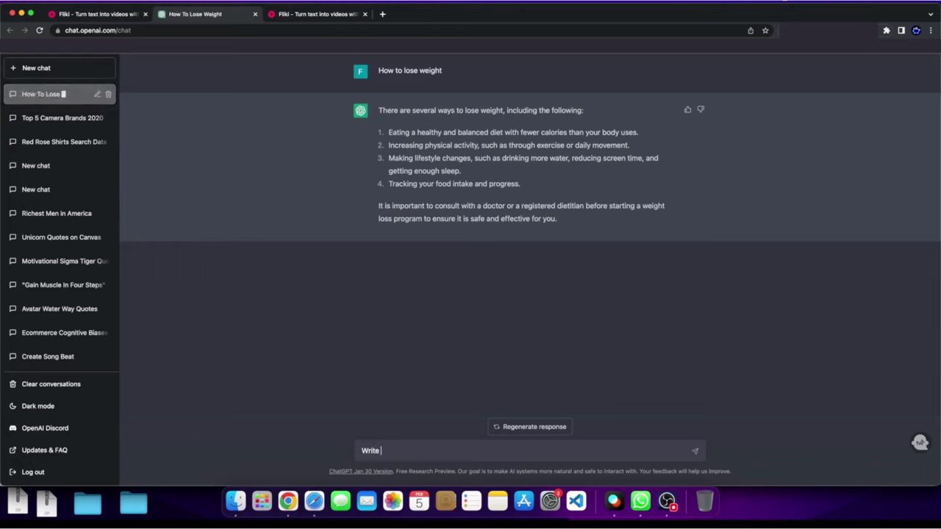
pyautogui.write('A Video')
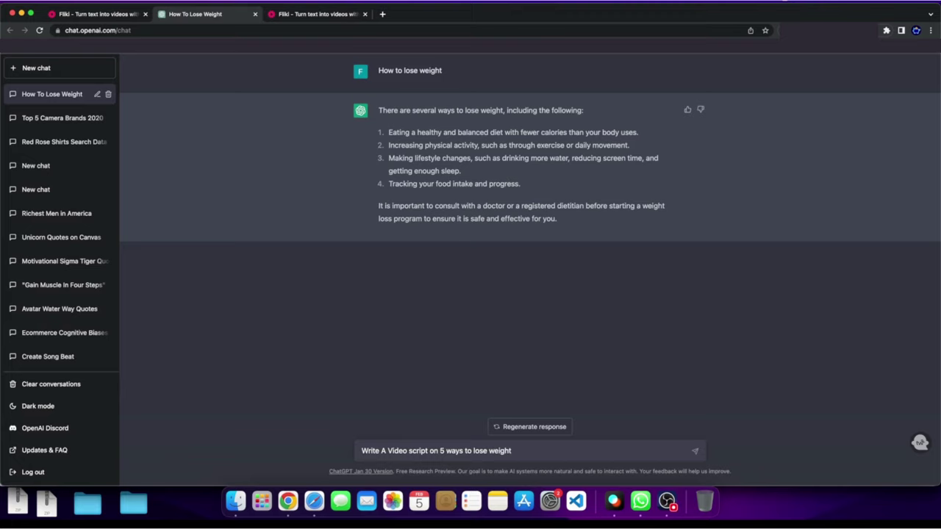
pyautogui.press('Return')
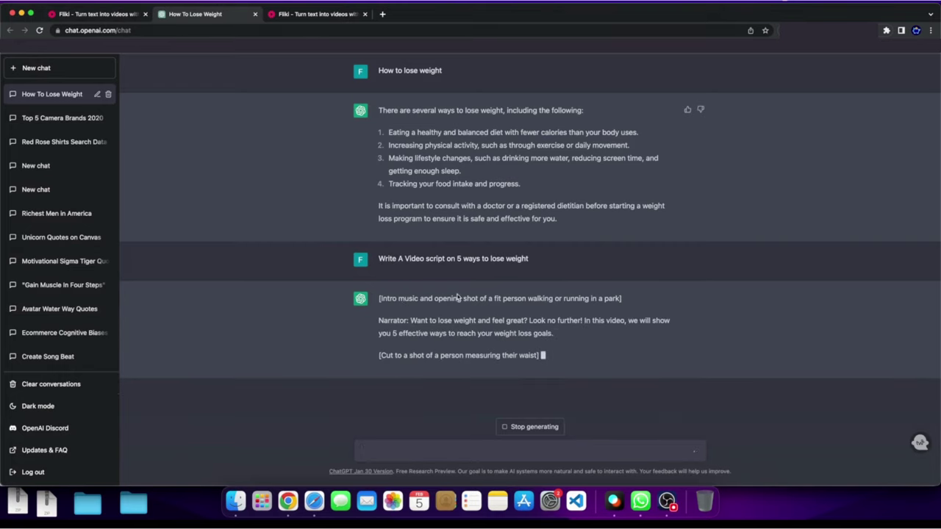
pyautogui.click(79, 14)
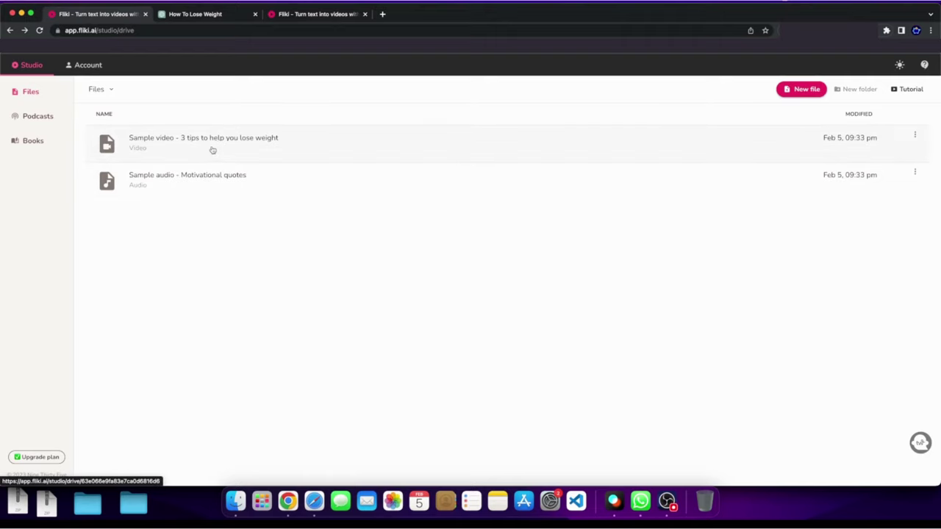
# - Open 'Sample video - 3 tips to help you lose weight' from Fliki's files list
pyautogui.click(302, 13)
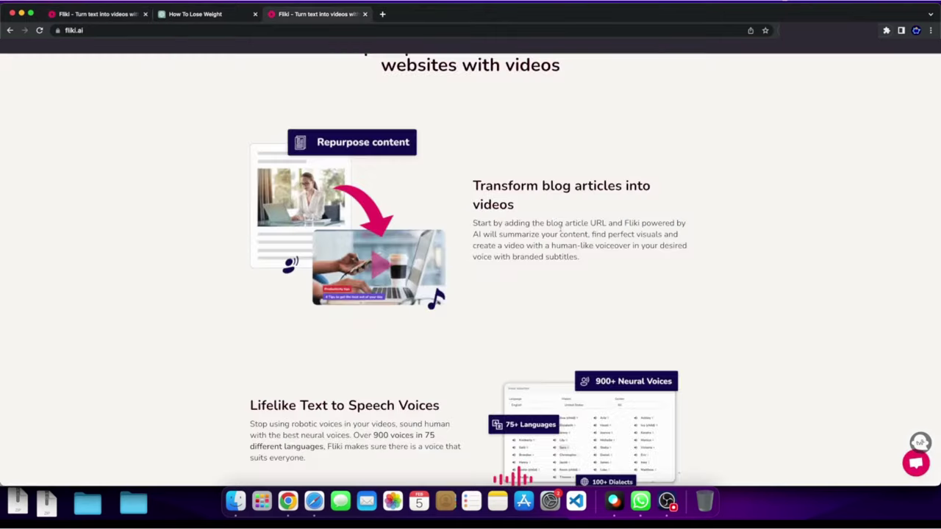
pyautogui.scroll(10, 561, 228)
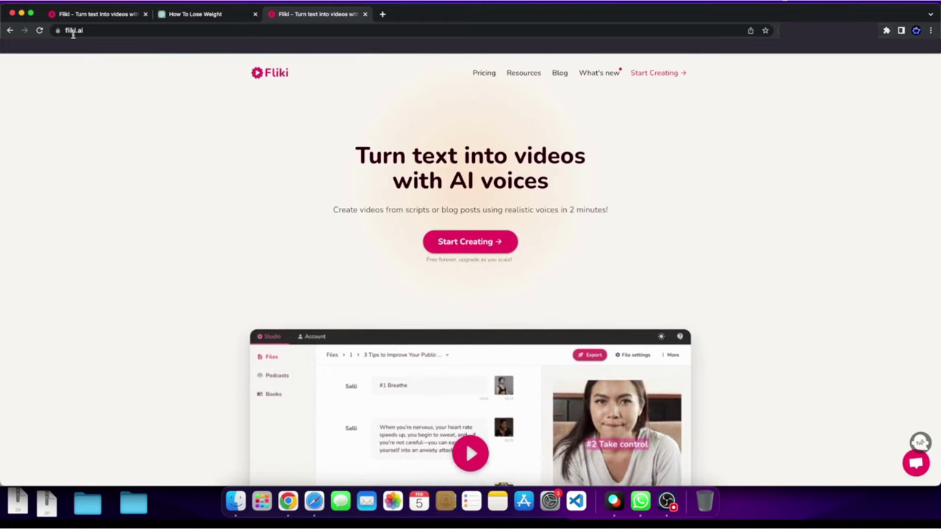
pyautogui.click(85, 16)
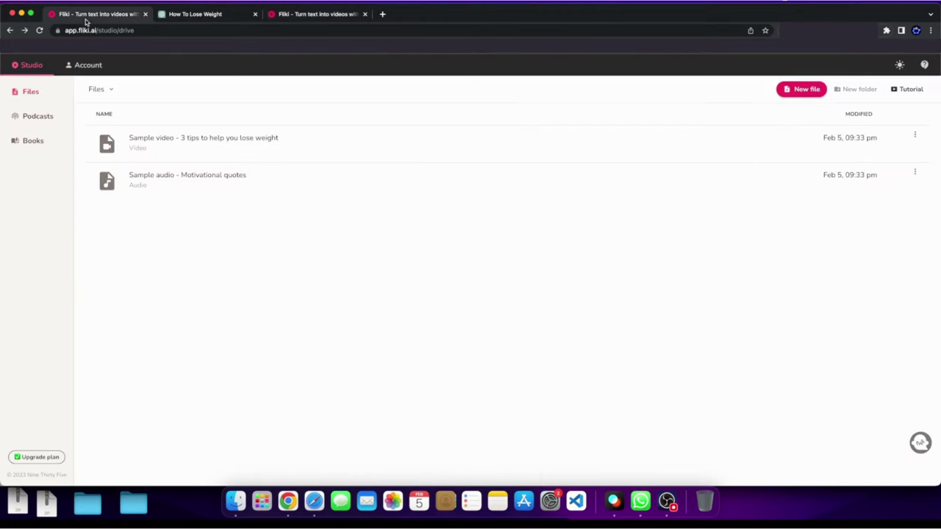
pyautogui.click(200, 140)
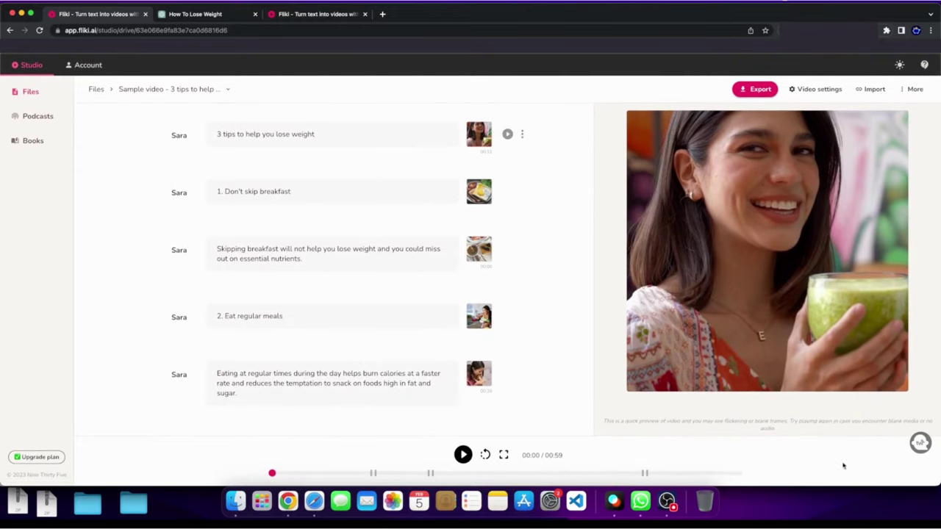
# - Play the sample video's preview briefly, then pause it
pyautogui.click(464, 455)
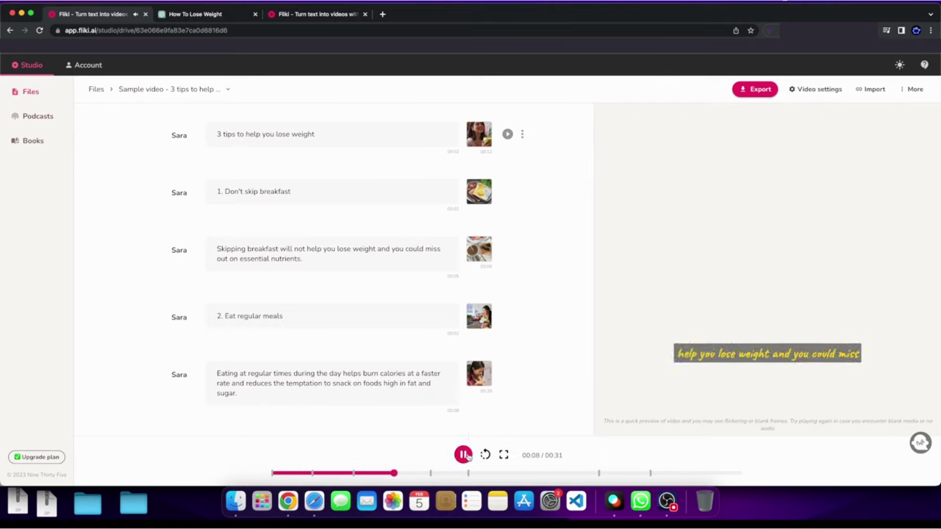
pyautogui.click(463, 455)
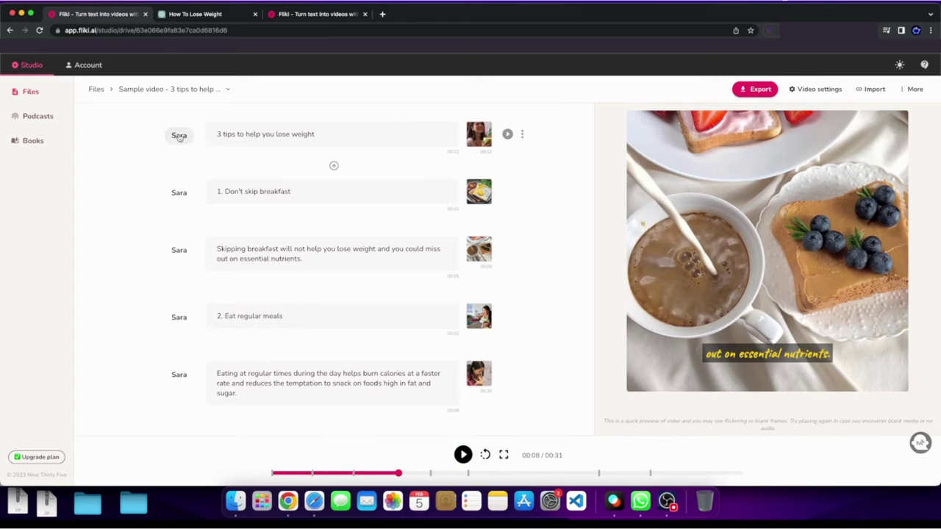
pyautogui.scroll(-3, 257, 311)
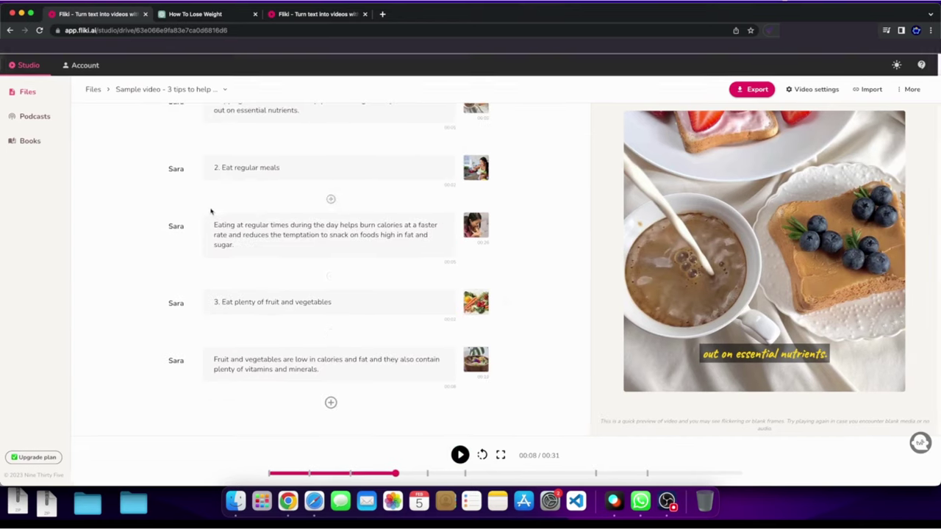
pyautogui.scroll(6, 272, 181)
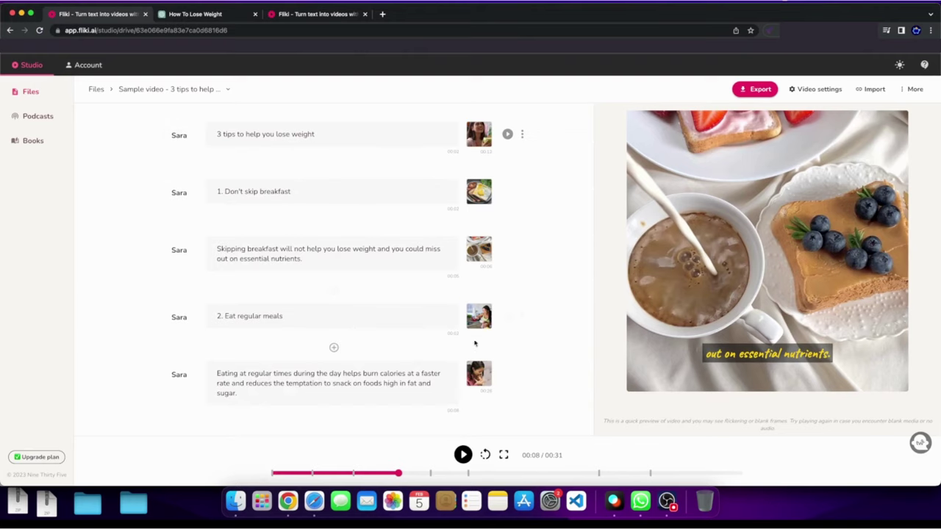
# - Skim ChatGPT's weight-loss script and select a passage, then return to Fliki's editor
pyautogui.click(198, 19)
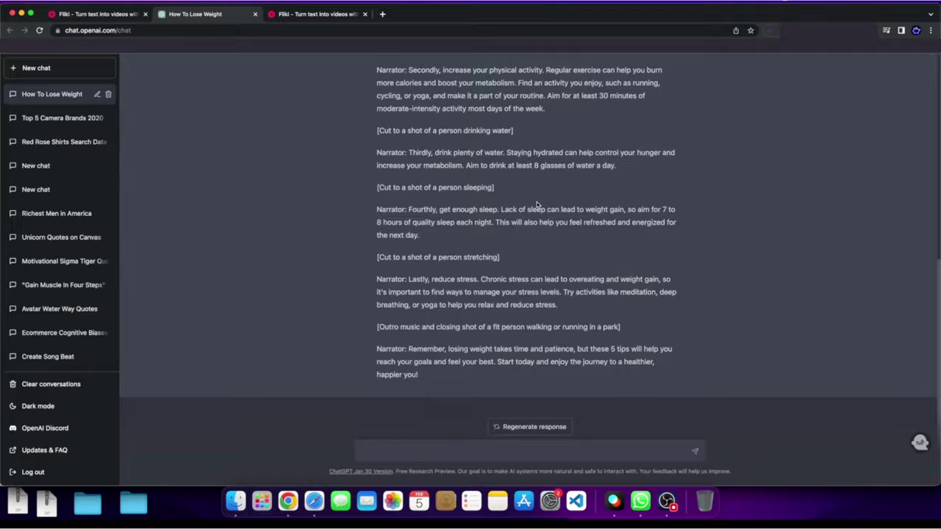
pyautogui.scroll(5, 537, 202)
pyautogui.scroll(-4, 422, 226)
pyautogui.scroll(-3, 422, 225)
pyautogui.moveTo(454, 388); pyautogui.dragTo(397, 112)
pyautogui.scroll(6, 384, 262)
pyautogui.moveTo(376, 228); pyautogui.dragTo(441, 337)
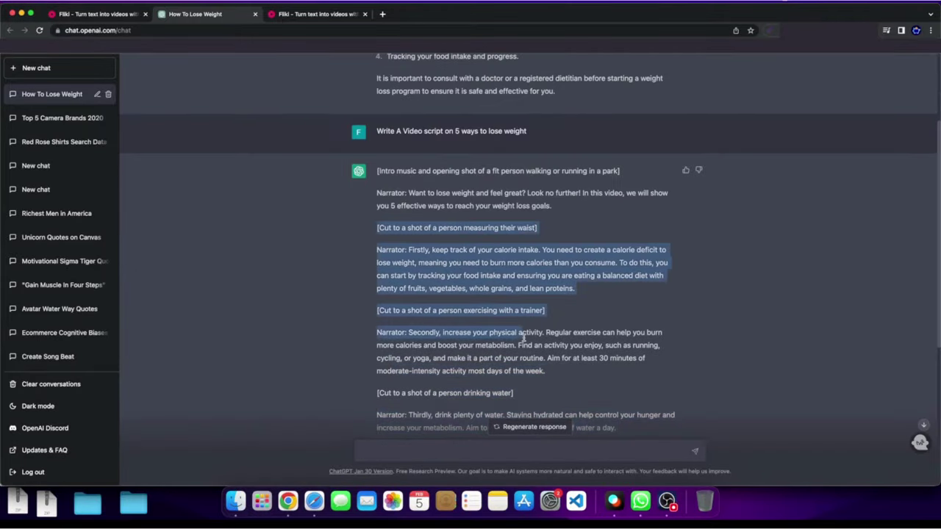
pyautogui.click(103, 13)
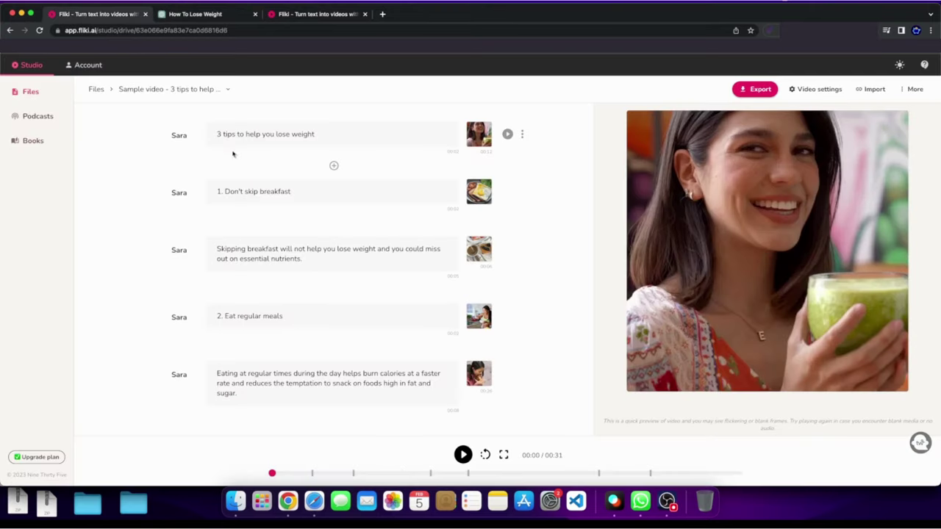
# - Audition the Roger, Cora, Davis and James voices, then apply James to all sections instead of Sara
pyautogui.click(181, 134)
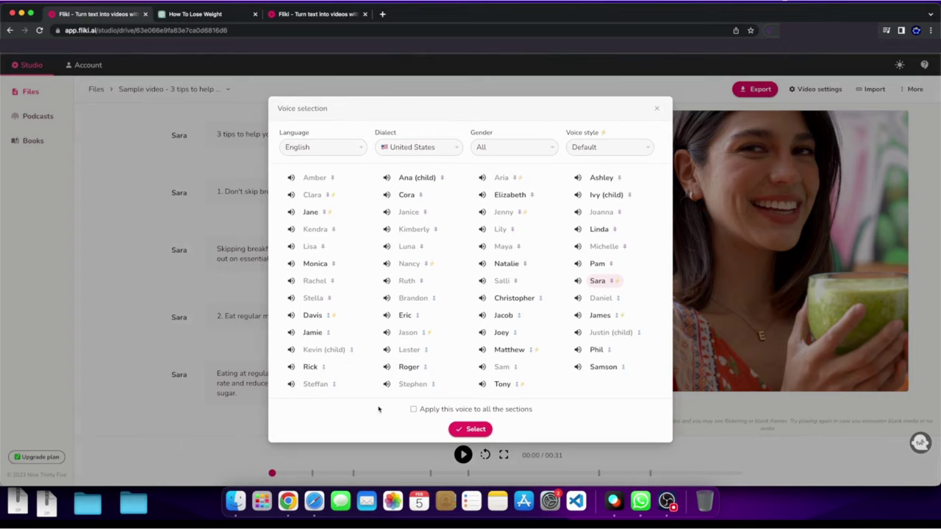
pyautogui.click(387, 367)
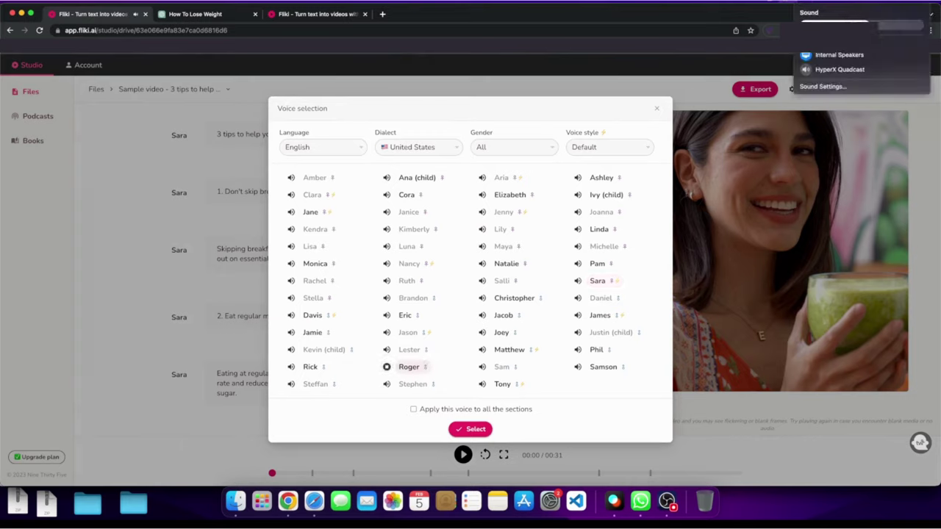
pyautogui.moveTo(873, 25); pyautogui.dragTo(903, 25)
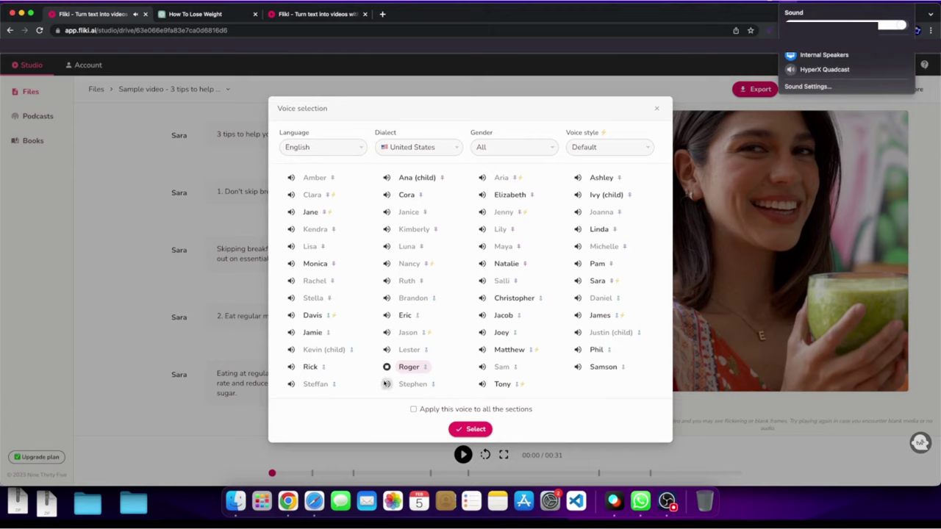
pyautogui.click(386, 367)
pyautogui.click(386, 194)
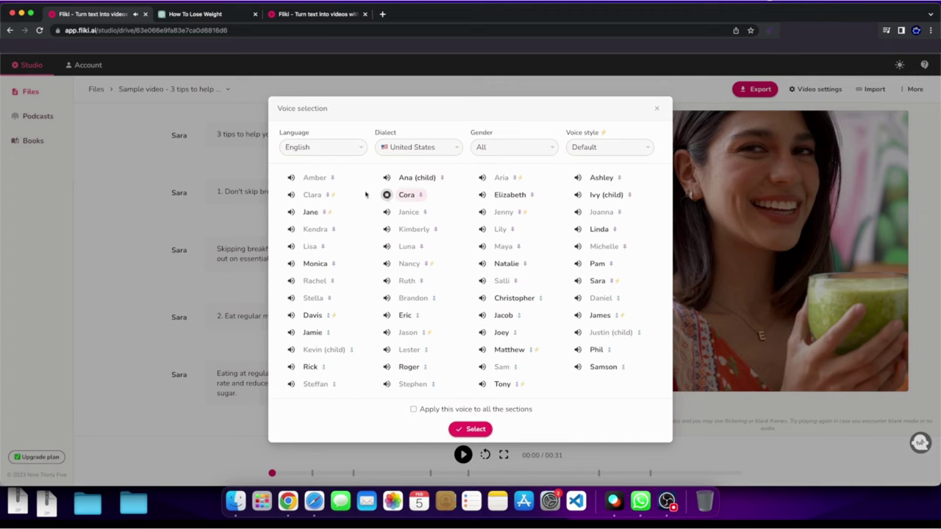
pyautogui.click(290, 315)
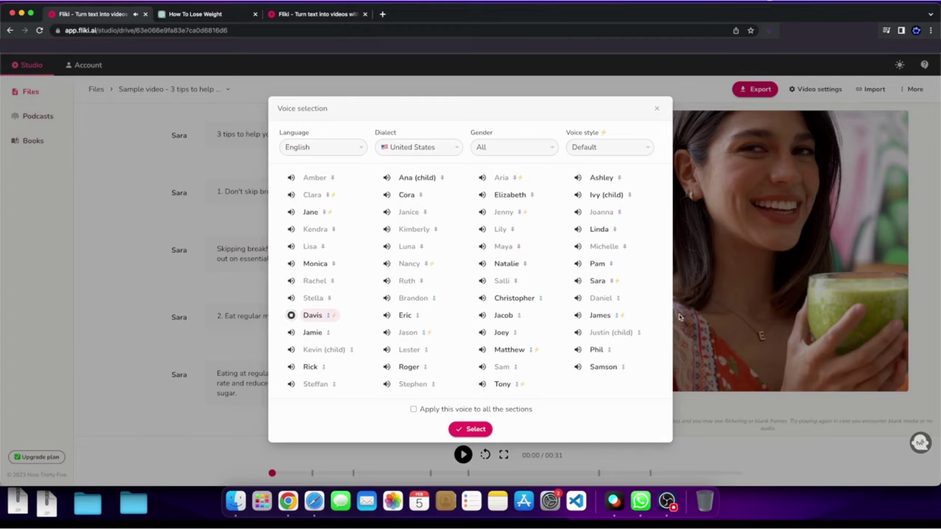
pyautogui.click(578, 315)
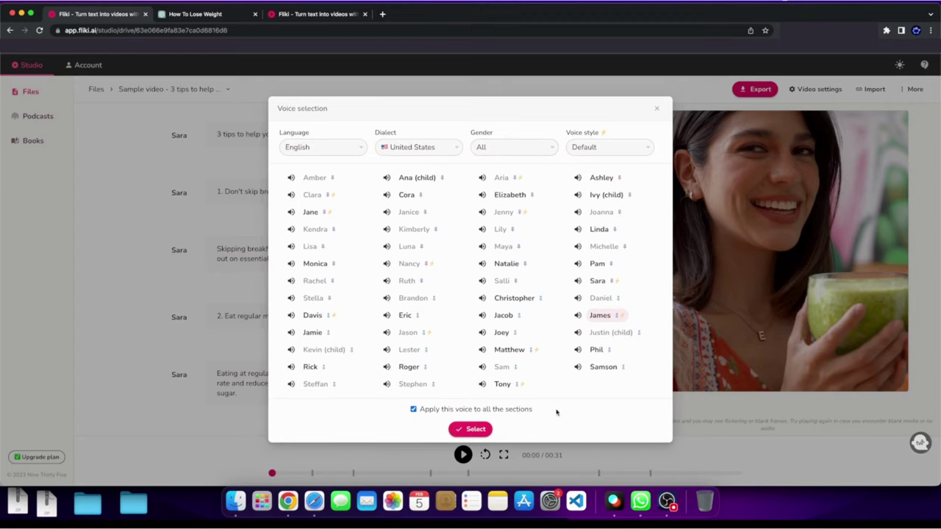
pyautogui.click(465, 428)
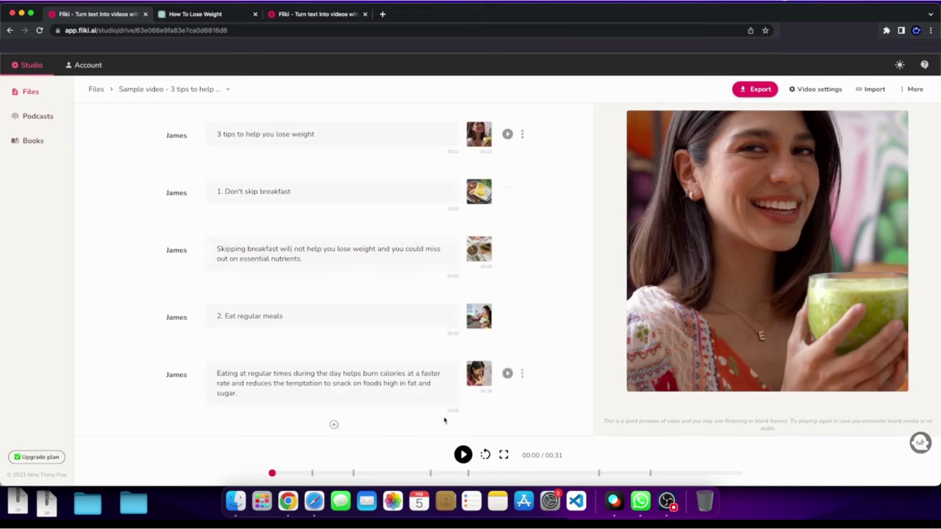
# - Play the James-narrated preview and pause it at about 00:06
pyautogui.click(464, 456)
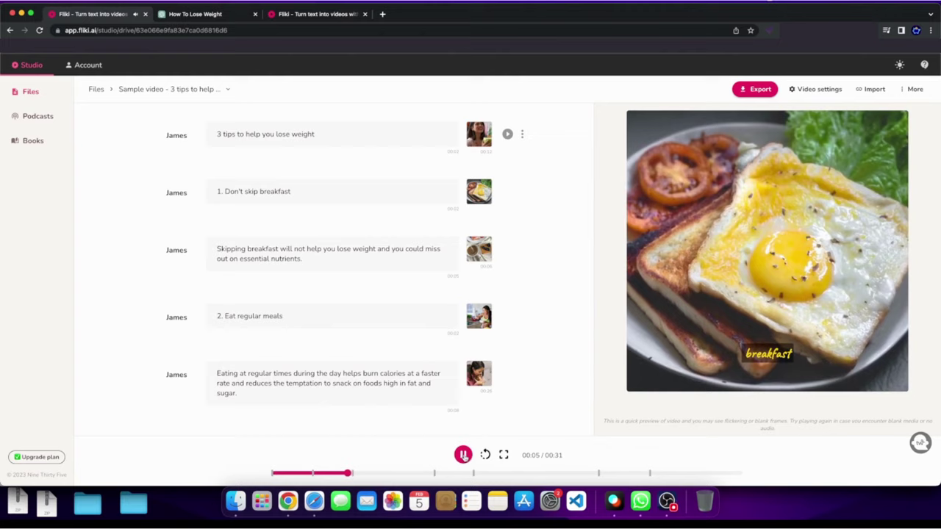
pyautogui.click(463, 455)
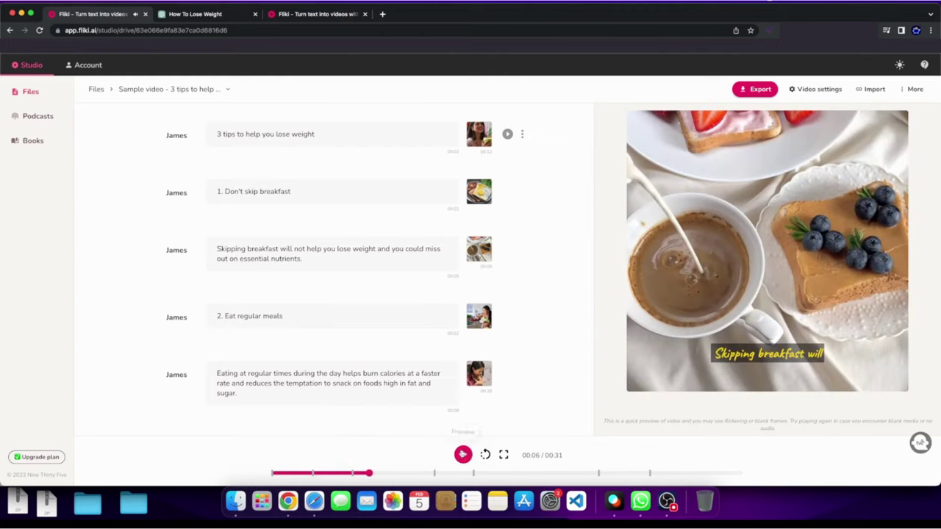
# - Select text in the opening '3 tips to help you lose weight' line
pyautogui.click(236, 135)
pyautogui.moveTo(215, 133); pyautogui.dragTo(402, 136)
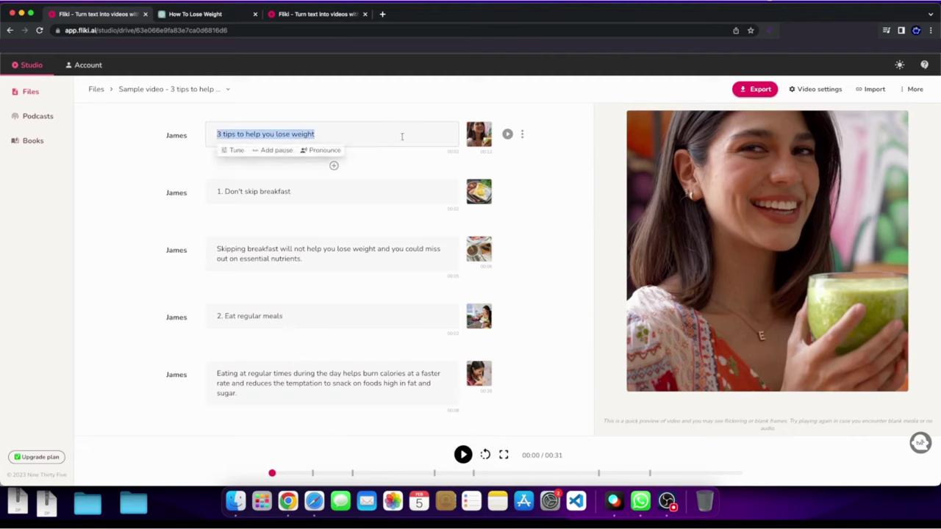
pyautogui.click(385, 131)
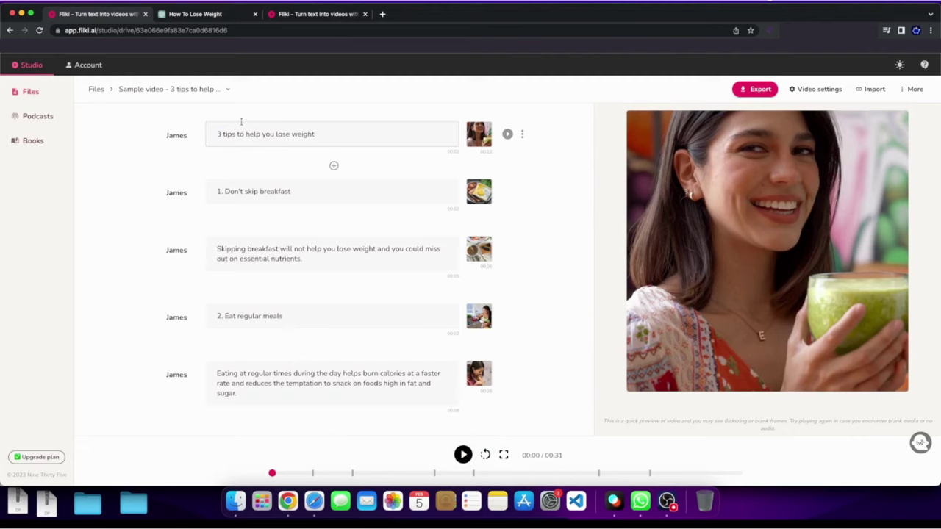
pyautogui.keyDown('shift'); pyautogui.click(217, 133); pyautogui.keyUp('shift')
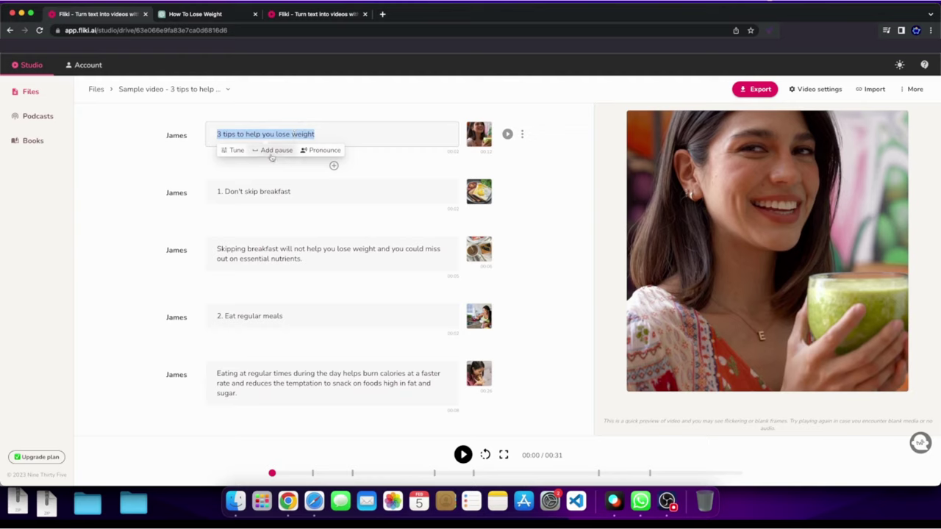
pyautogui.moveTo(217, 133); pyautogui.dragTo(314, 135)
# - Check the Tune > Rate setting without changes, then open the opening section's action menu
pyautogui.click(234, 150)
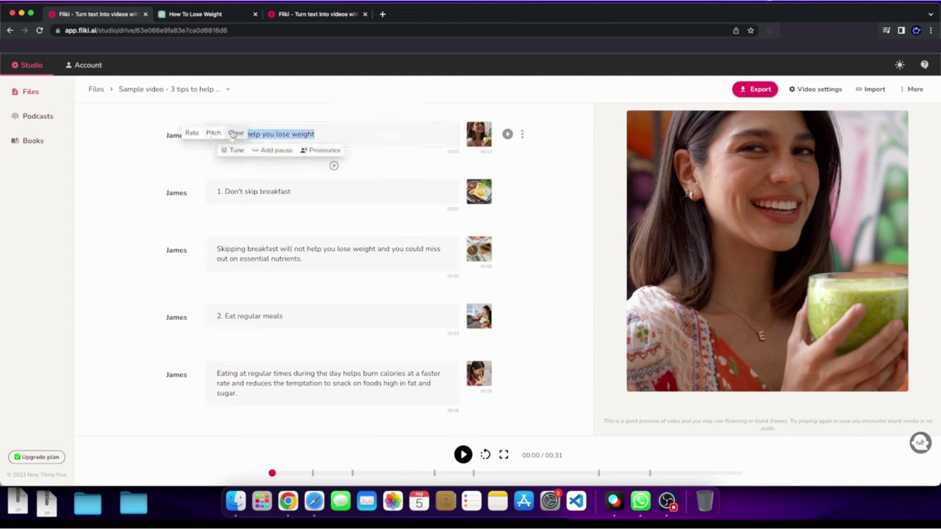
pyautogui.click(187, 134)
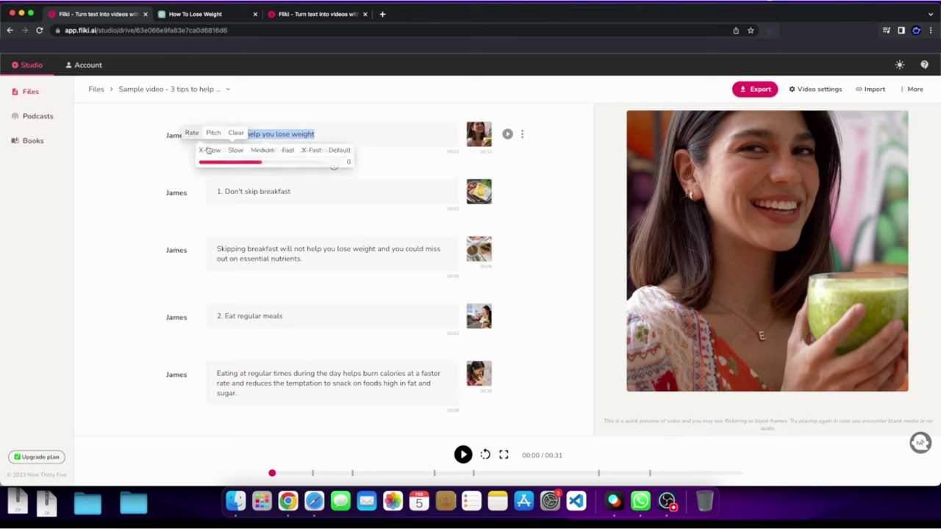
pyautogui.click(388, 177)
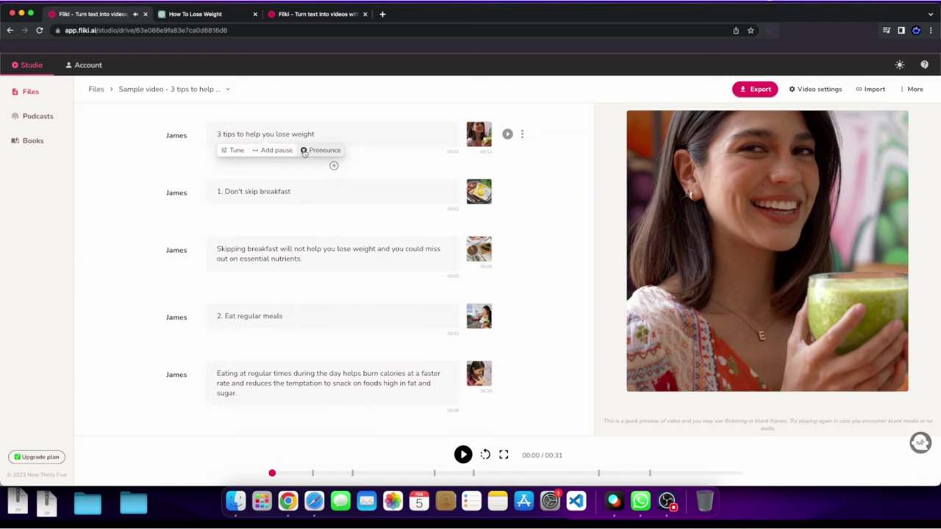
pyautogui.moveTo(224, 134); pyautogui.dragTo(309, 134)
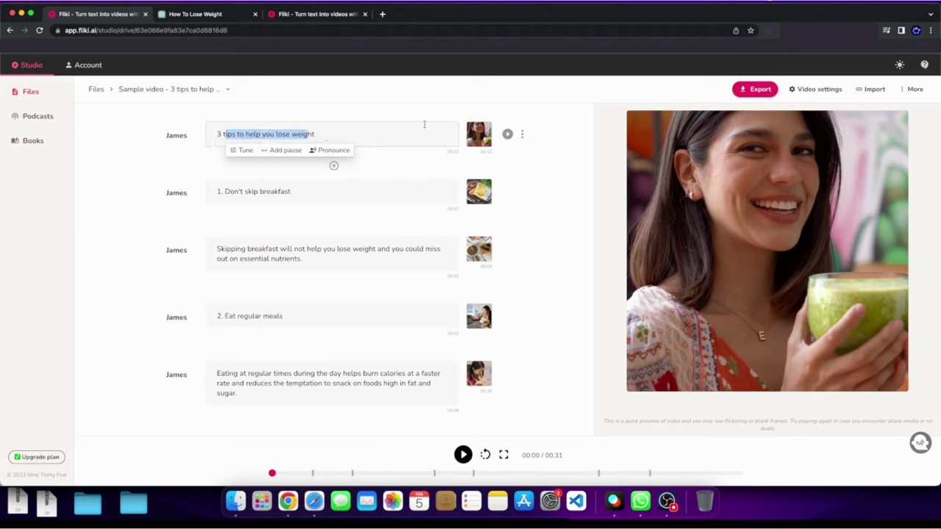
pyautogui.click(523, 134)
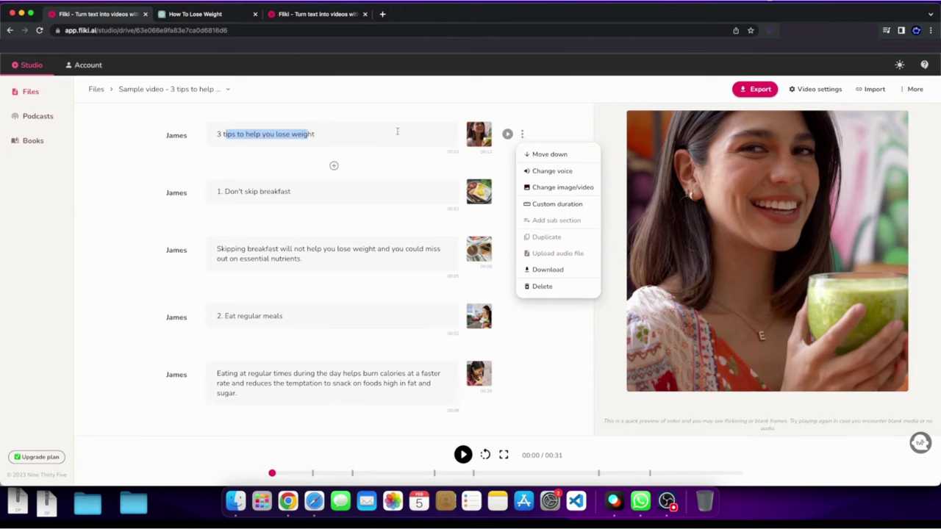
# - Move the '3 tips' section down one place and back to the top, then open More
pyautogui.click(537, 153)
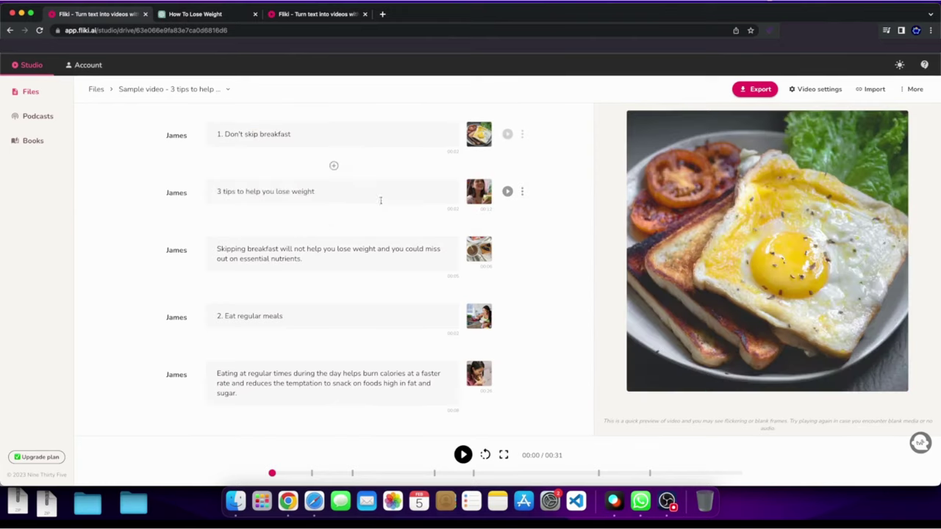
pyautogui.click(521, 192)
pyautogui.click(539, 211)
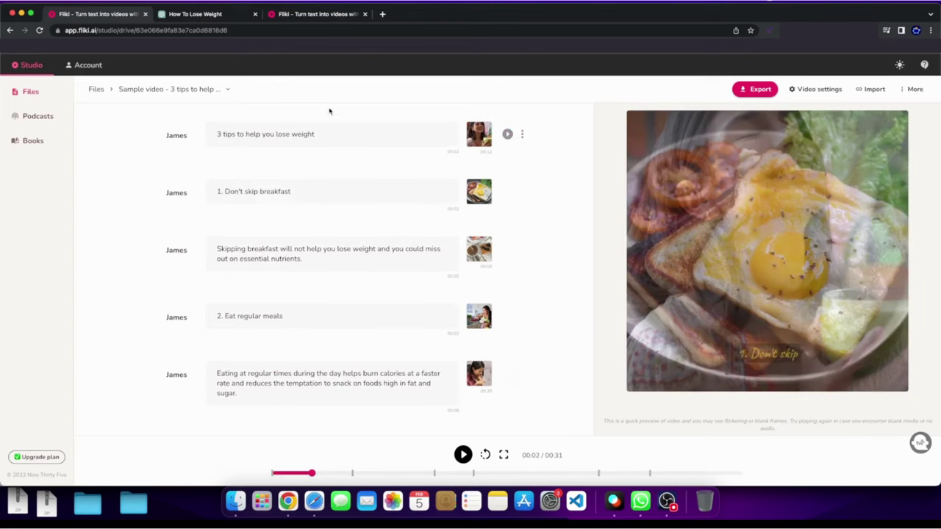
pyautogui.click(521, 134)
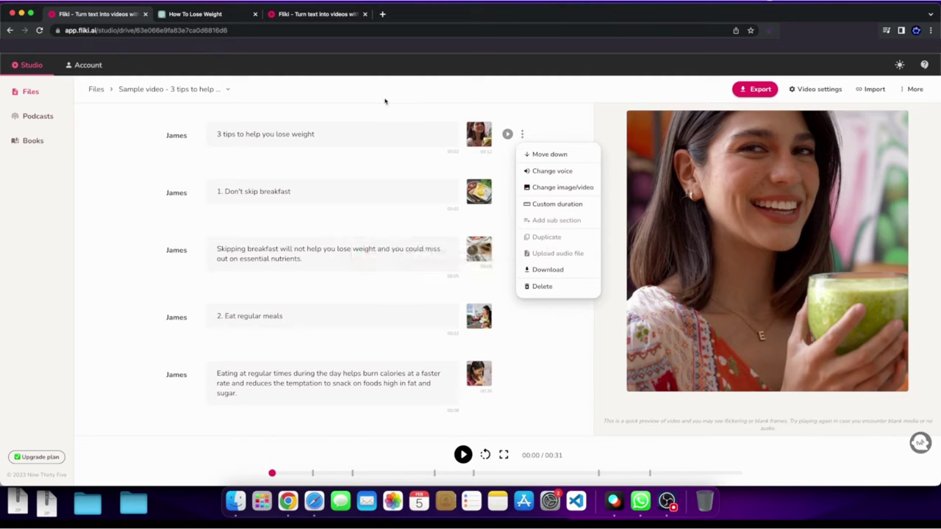
pyautogui.click(912, 89)
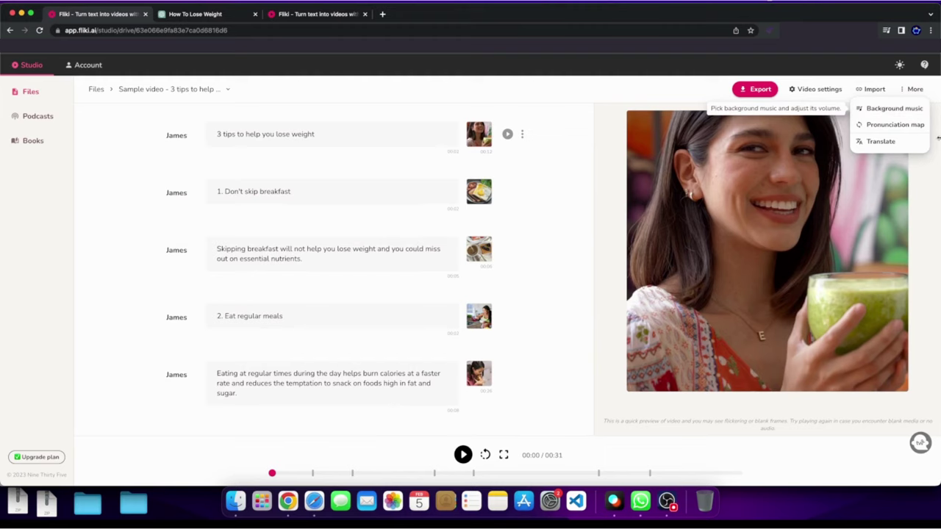
# - Try a pronunciation map entry replacing 'hop scotch' with 'hopscotch', listen to both, then close it
pyautogui.click(893, 125)
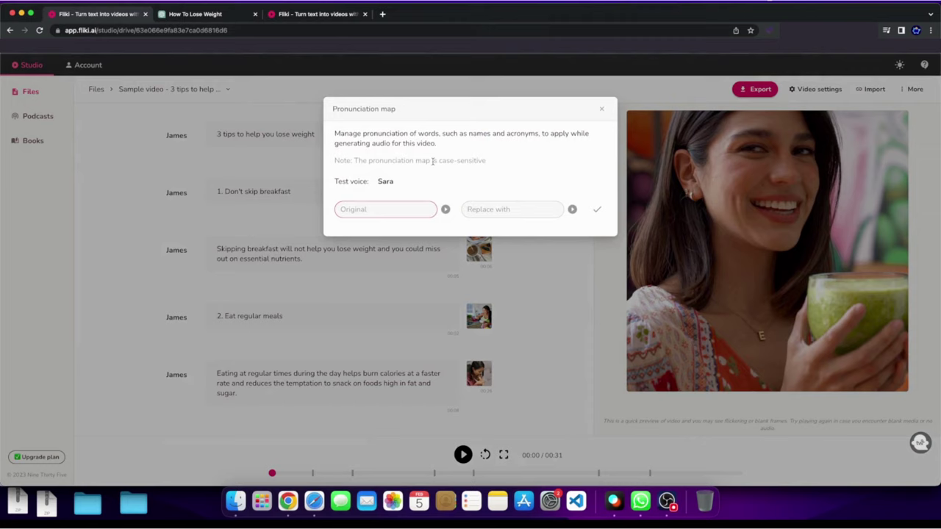
pyautogui.click(465, 210)
pyautogui.click(382, 209)
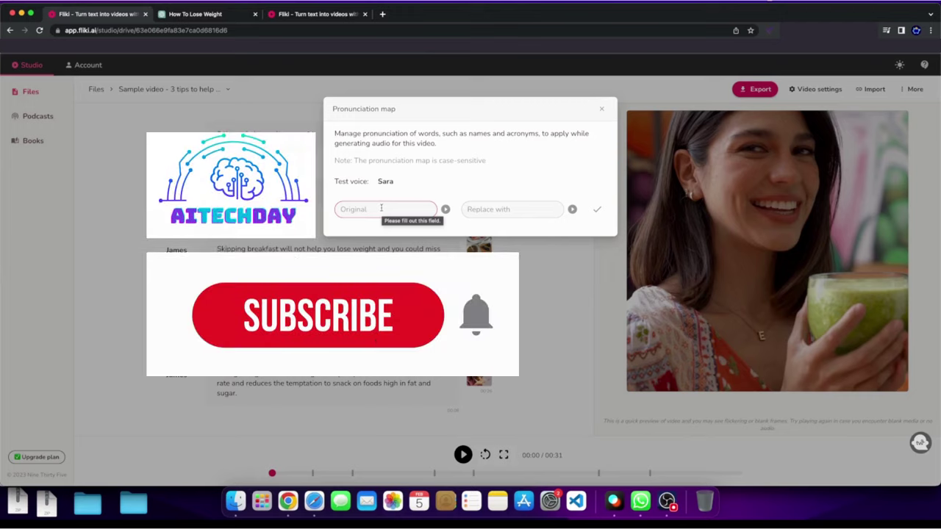
pyautogui.write('hop s')
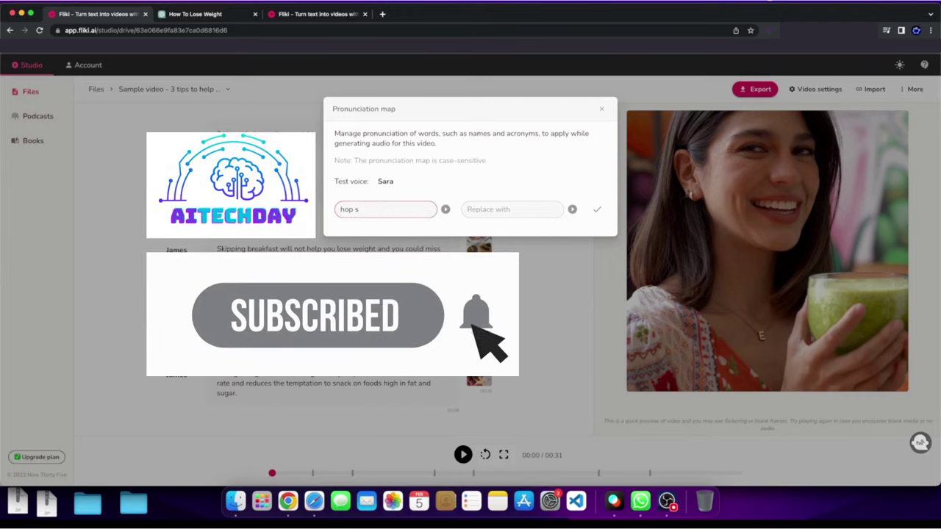
pyautogui.write('cotch')
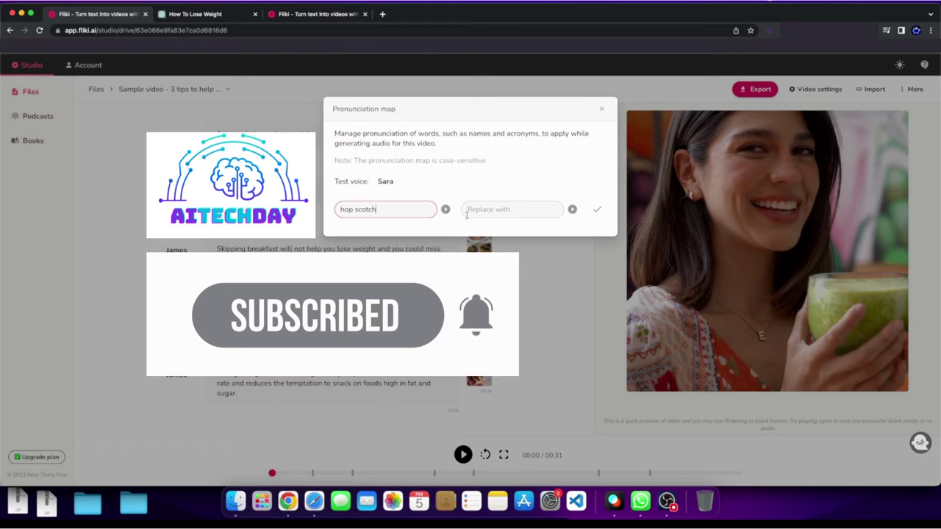
pyautogui.click(445, 210)
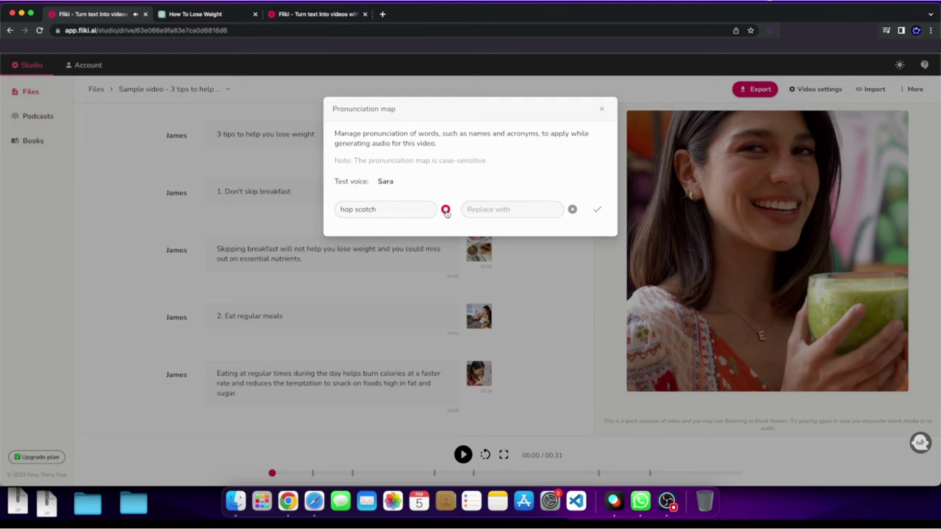
pyautogui.click(362, 208)
pyautogui.moveTo(390, 213); pyautogui.dragTo(279, 212)
pyautogui.press('super+c')
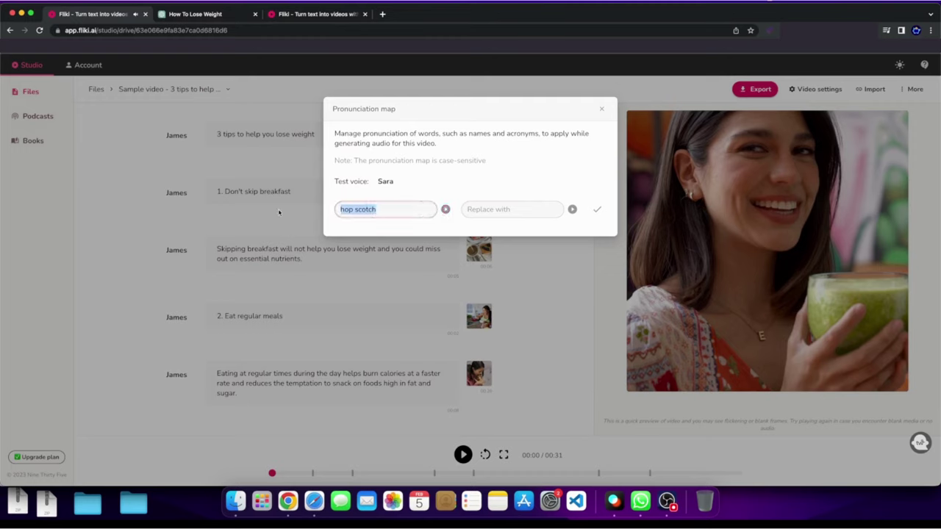
pyautogui.click(485, 210)
pyautogui.press('super+v')
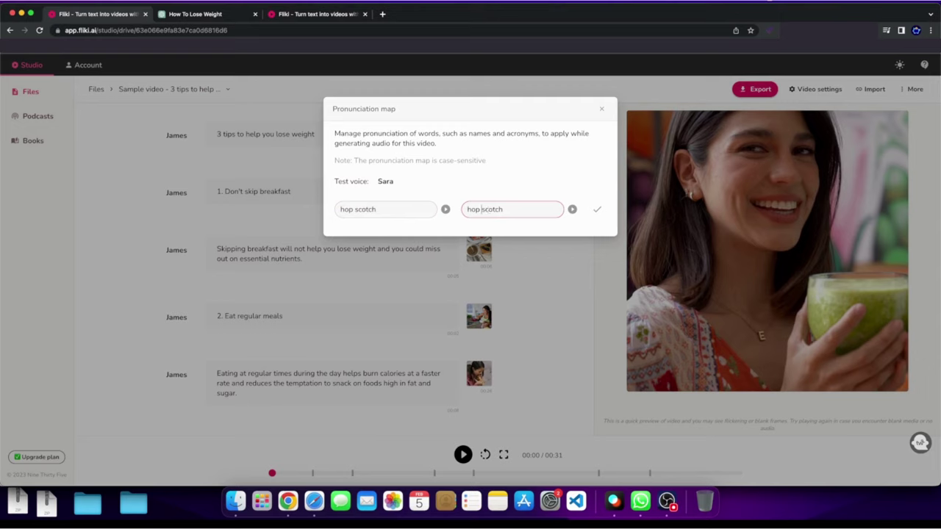
pyautogui.click(573, 210)
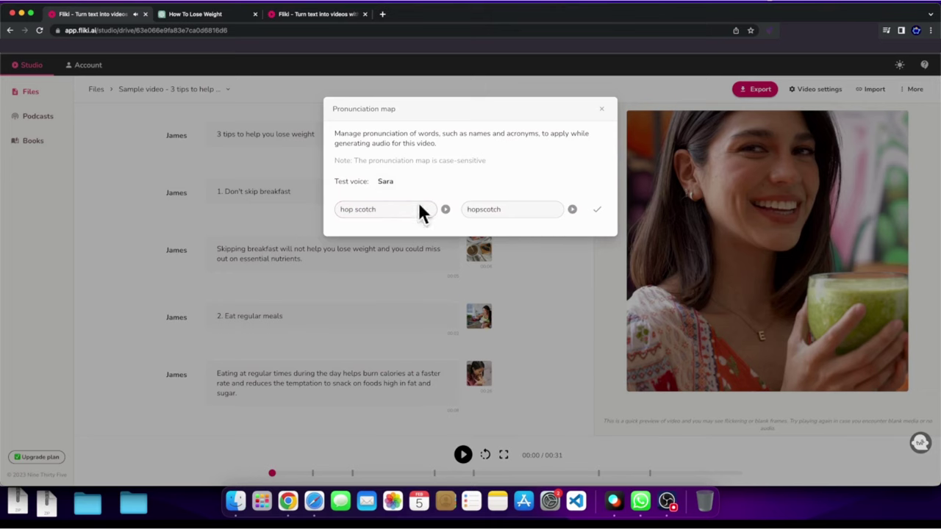
pyautogui.click(602, 109)
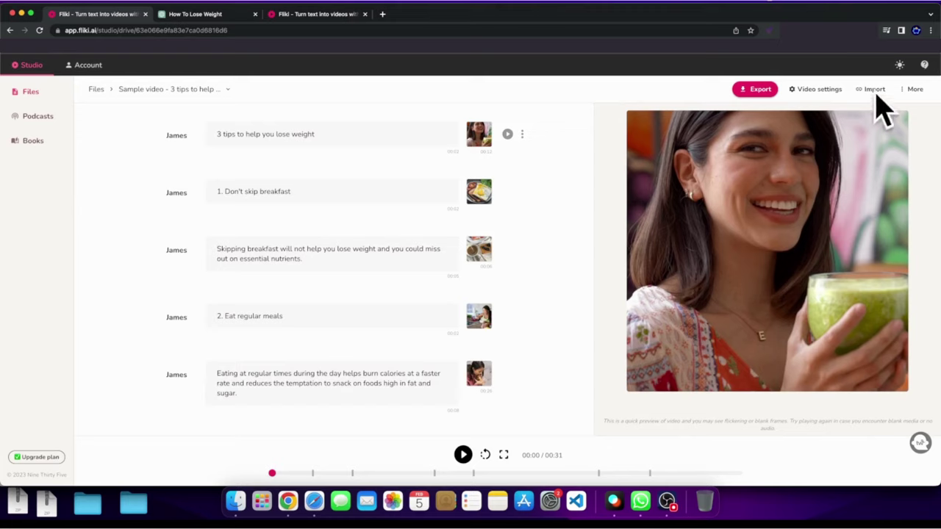
pyautogui.click(913, 89)
pyautogui.click(912, 89)
pyautogui.click(880, 141)
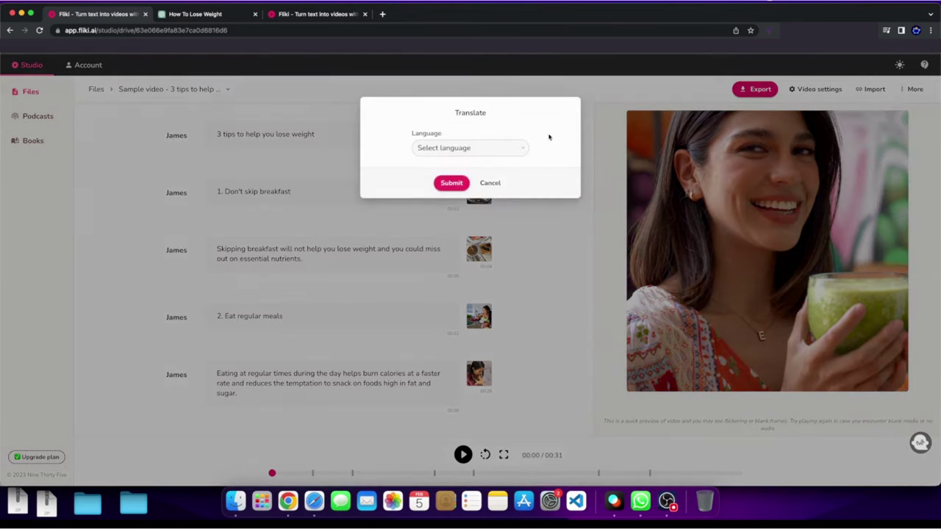
pyautogui.click(470, 148)
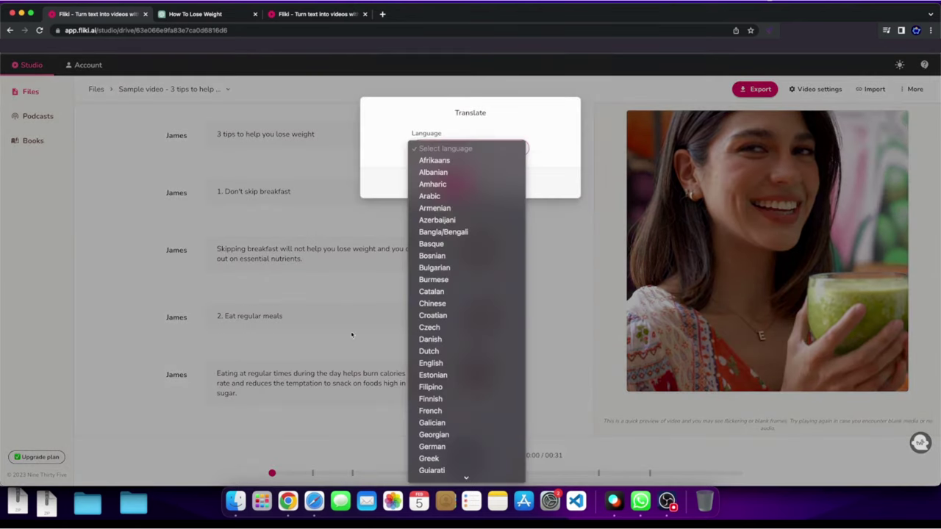
pyautogui.click(148, 266)
pyautogui.click(486, 331)
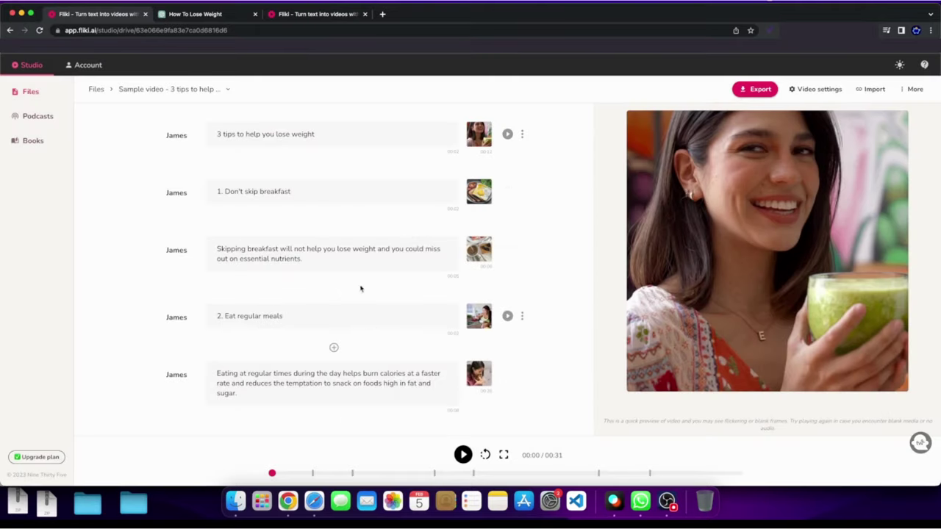
# - Add a new empty James scene after the video's last scene
pyautogui.scroll(-4, 327, 228)
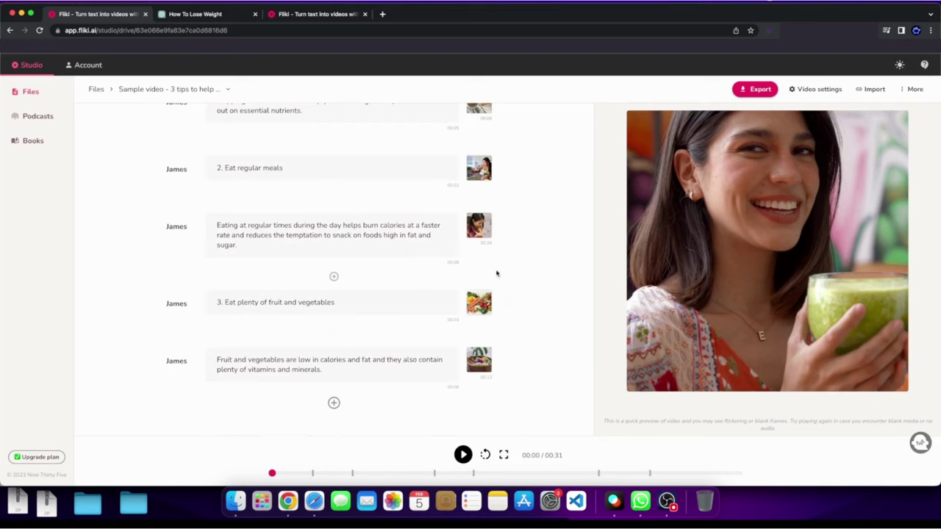
pyautogui.scroll(4, 496, 271)
pyautogui.scroll(-4, 500, 243)
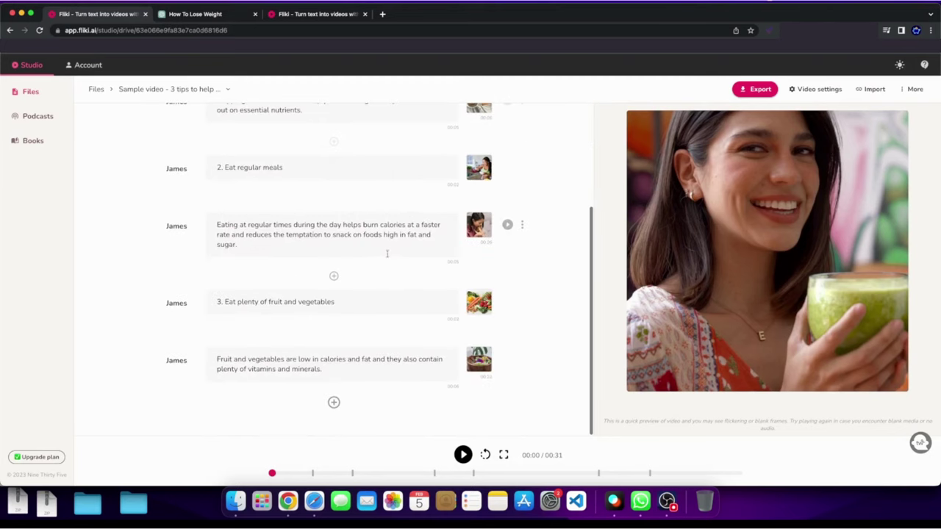
pyautogui.click(332, 402)
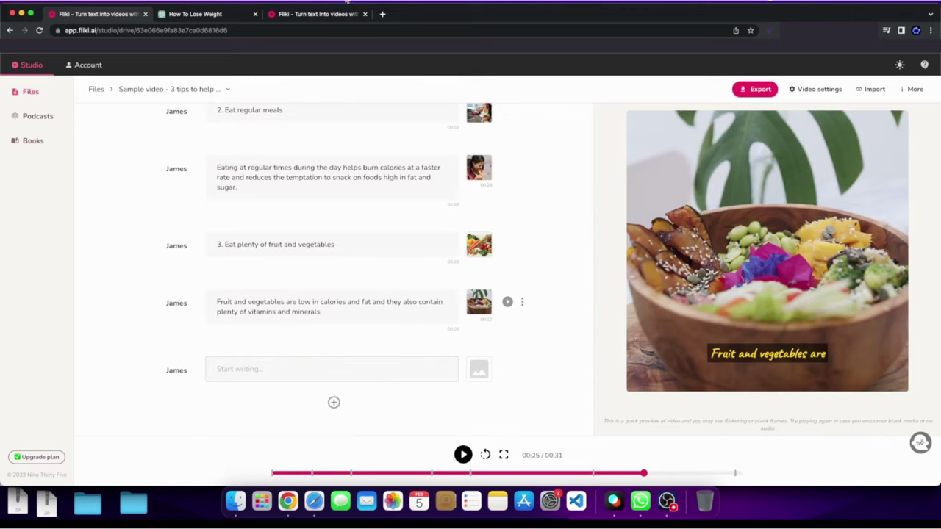
# - Select ChatGPT's closing narrator paragraph, 'Remember, losing weight takes time and patience…', for copying
pyautogui.click(230, 13)
pyautogui.scroll(-6, 416, 331)
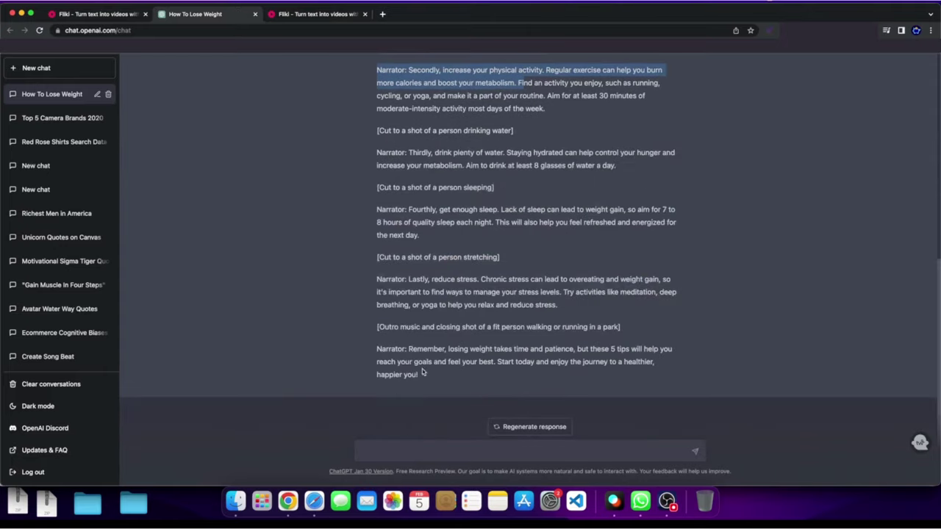
pyautogui.click(415, 368)
pyautogui.moveTo(408, 349); pyautogui.dragTo(461, 406)
pyautogui.press('super+c')
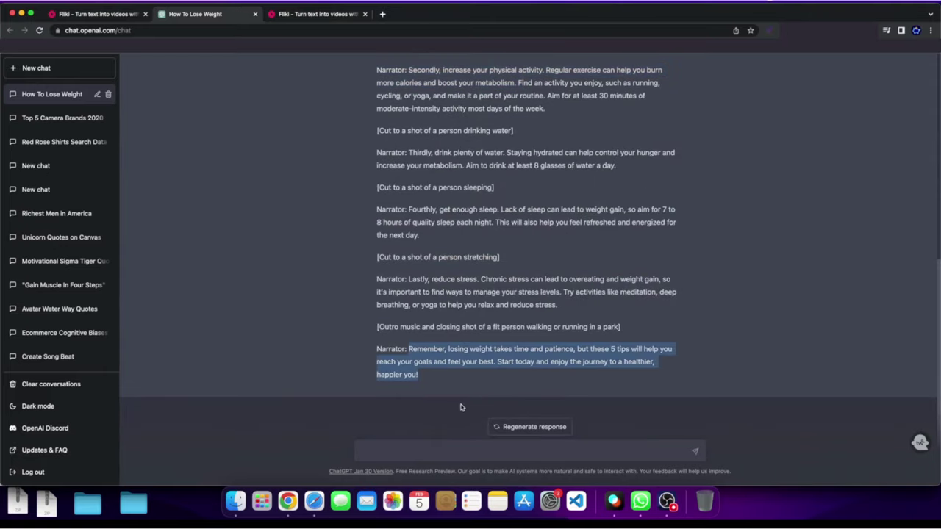
# - Paste the 'Remember, losing weight…' paragraph into the new closing scene and add the stock 'food' bowl-of-fruit clip
pyautogui.click(96, 13)
pyautogui.press('super+v')
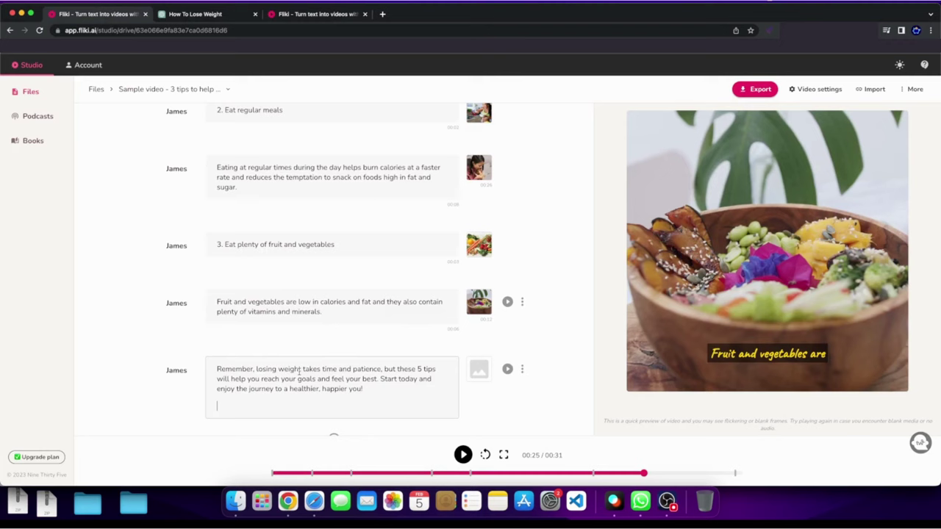
pyautogui.click(479, 369)
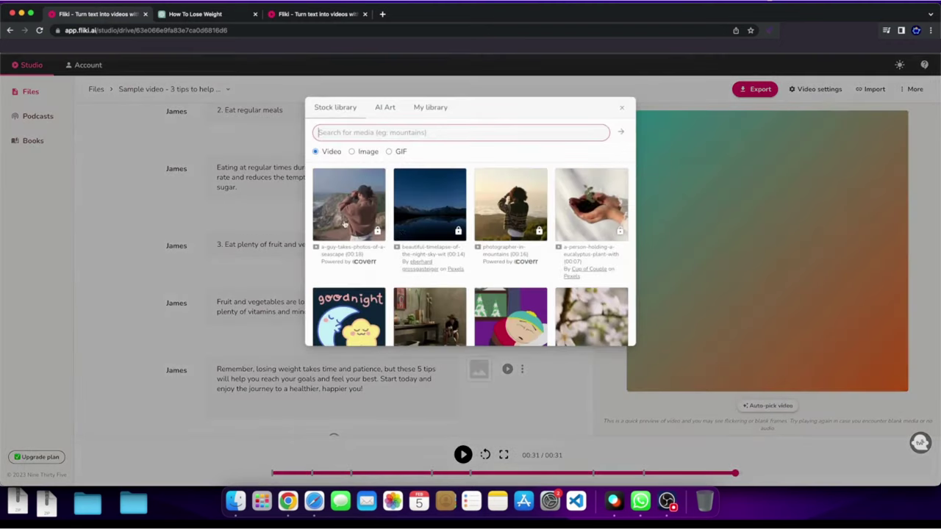
pyautogui.scroll(-10, 416, 318)
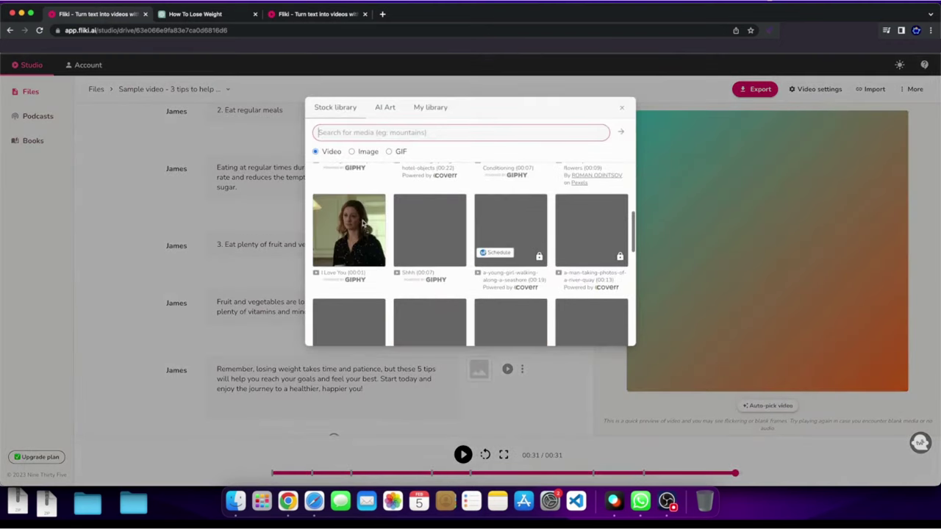
pyautogui.click(370, 133)
pyautogui.write('foo')
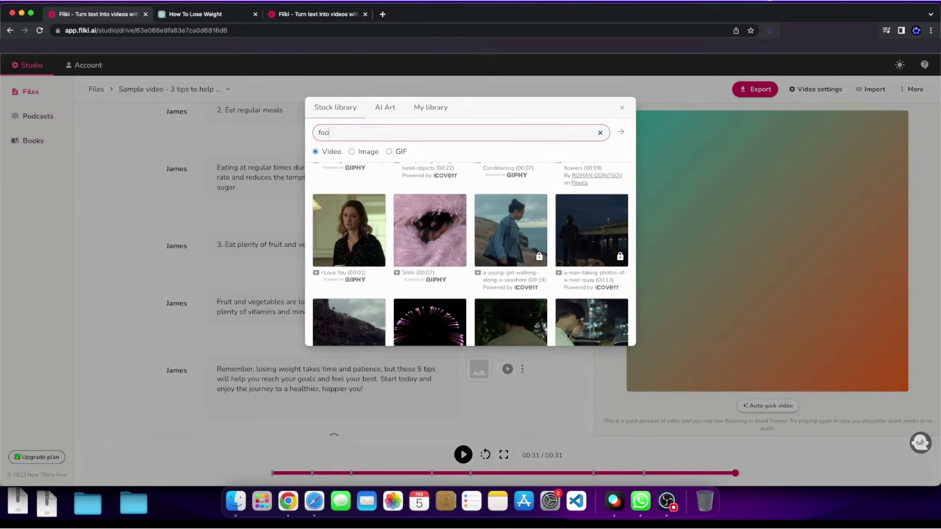
pyautogui.write('d')
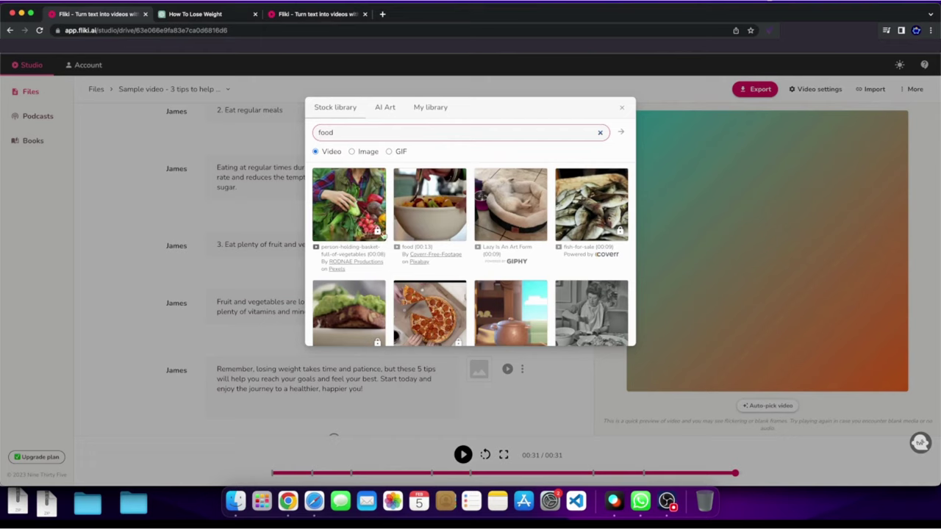
pyautogui.click(432, 213)
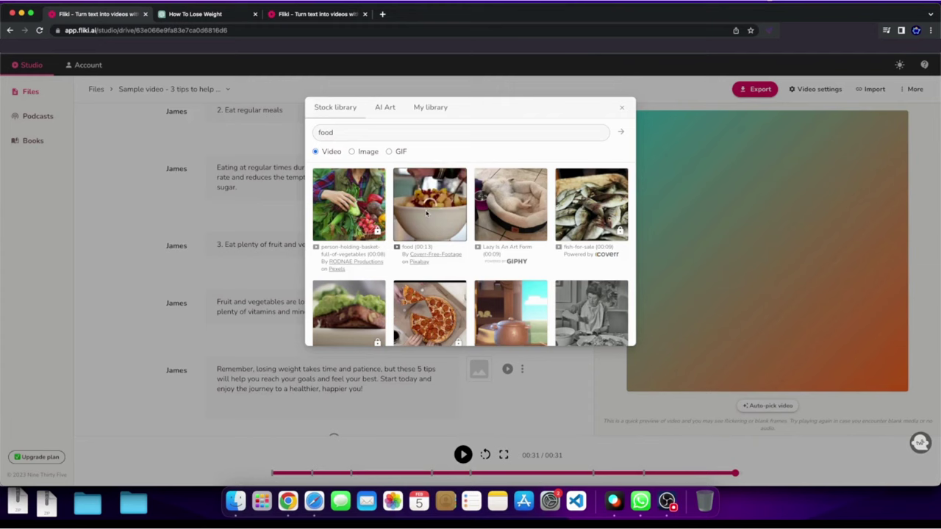
pyautogui.click(429, 213)
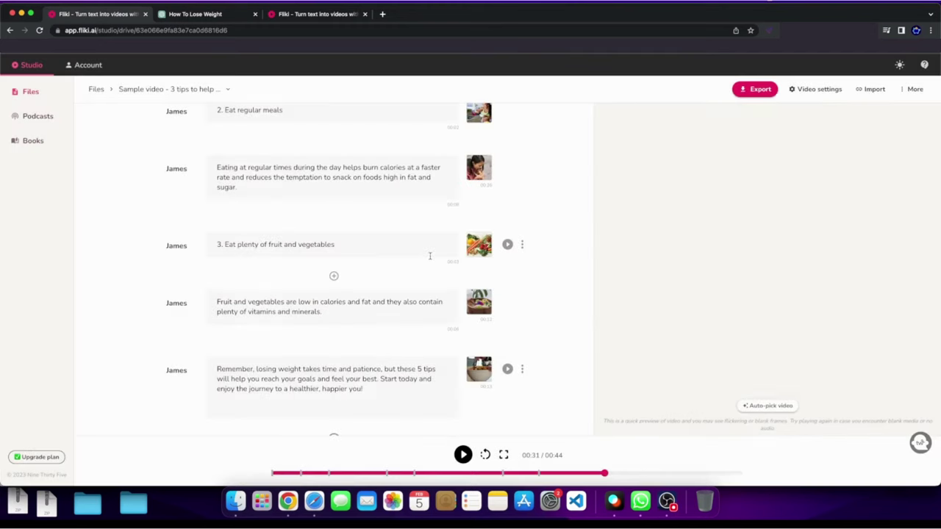
pyautogui.scroll(-1, 559, 316)
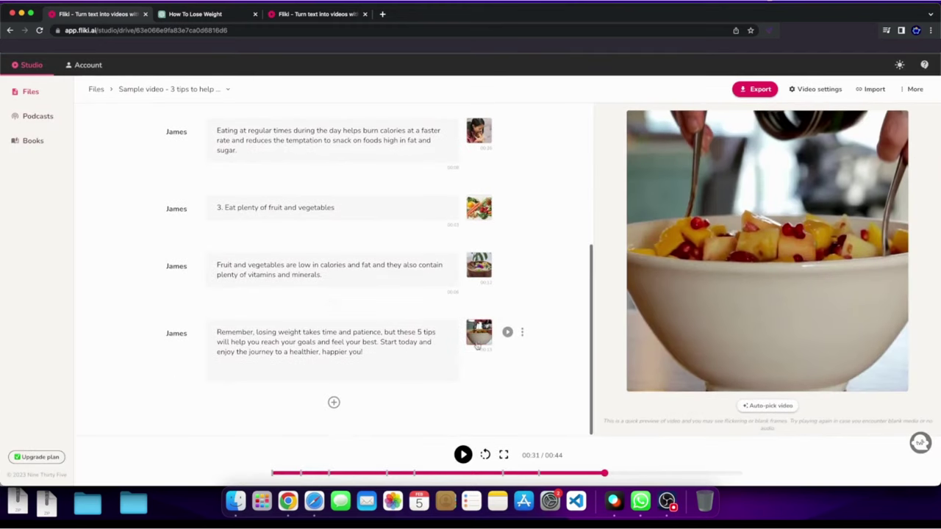
pyautogui.click(522, 332)
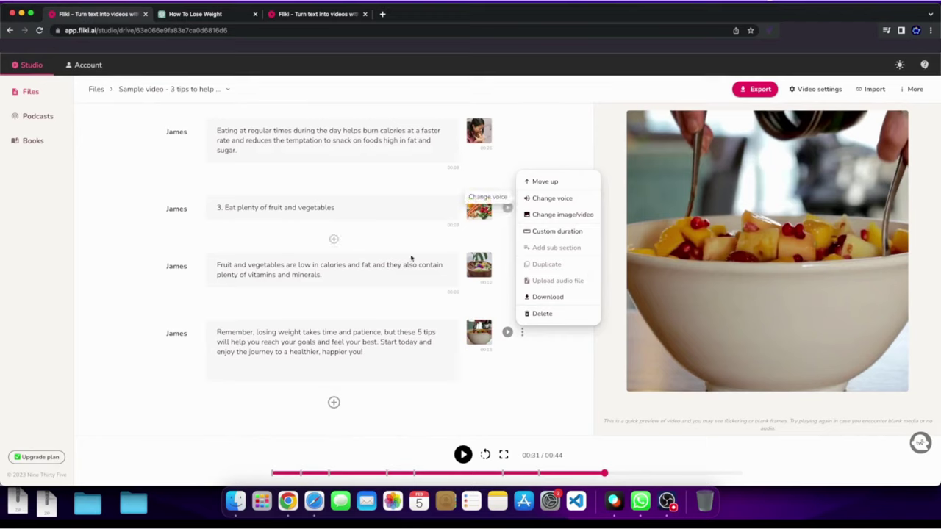
pyautogui.click(540, 404)
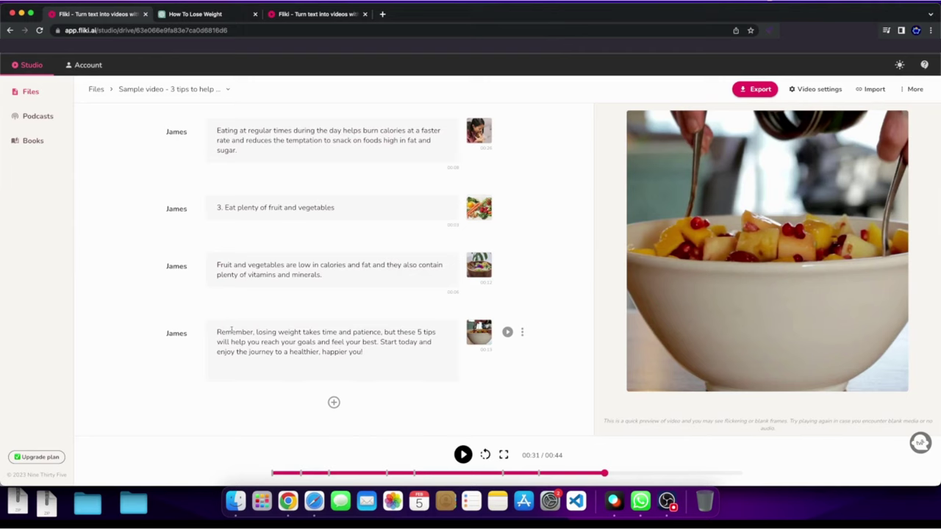
pyautogui.moveTo(221, 333); pyautogui.dragTo(363, 352)
pyautogui.click(188, 19)
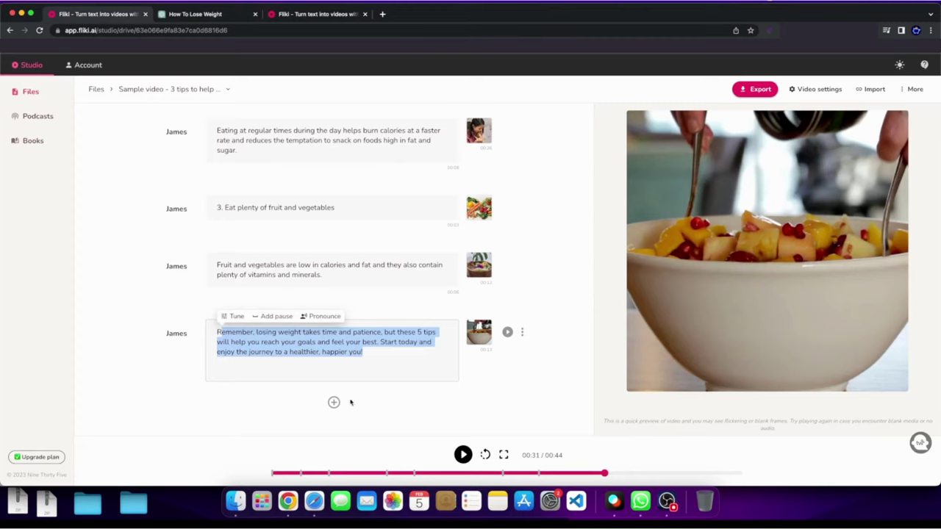
pyautogui.click(195, 13)
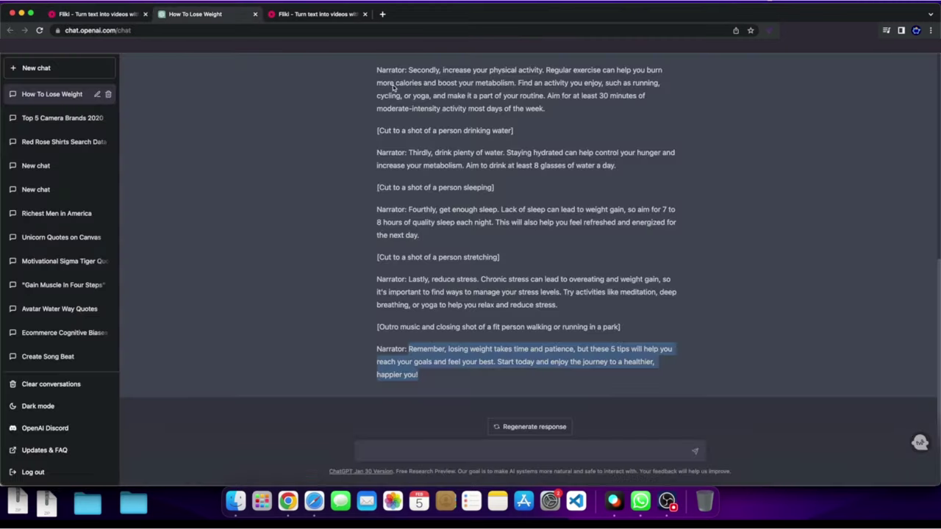
pyautogui.scroll(4, 472, 338)
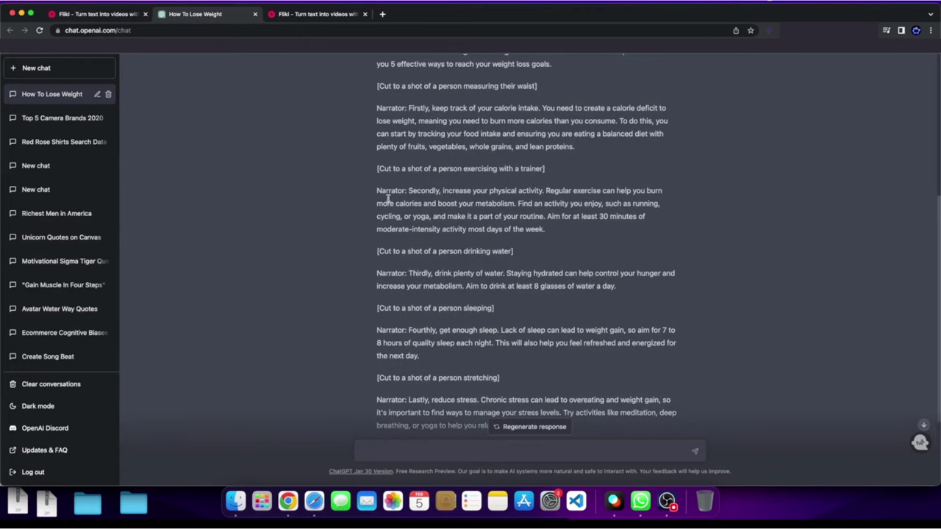
pyautogui.click(93, 13)
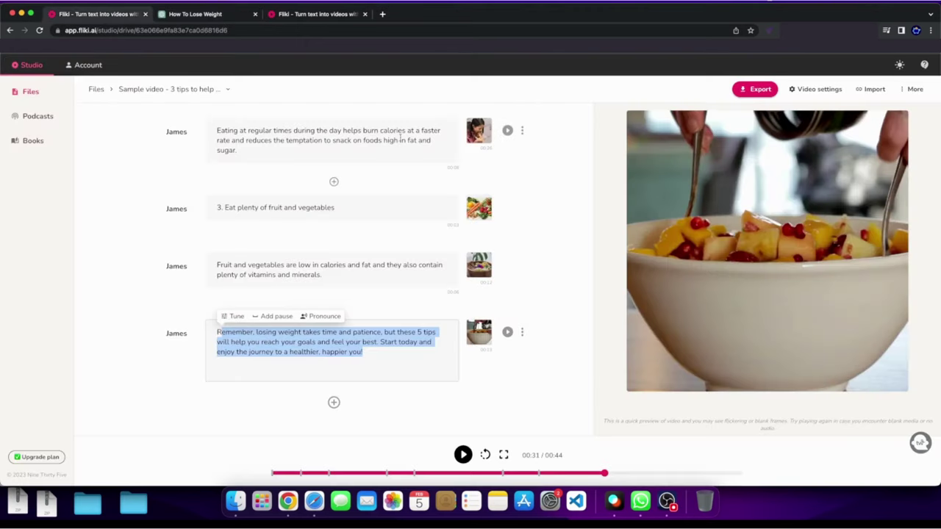
# - Deselect the text and play the closing scene's narration with captions over the fruit bowl clip
pyautogui.click(480, 395)
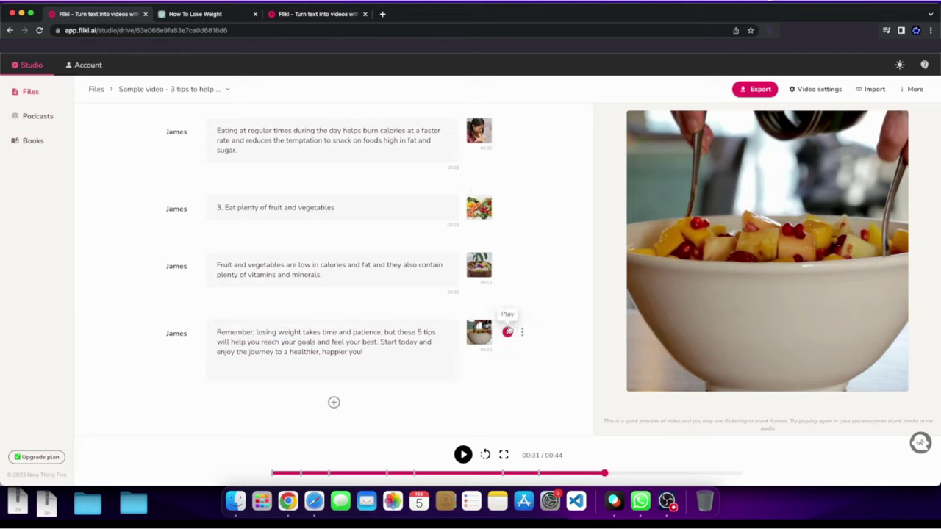
pyautogui.click(507, 331)
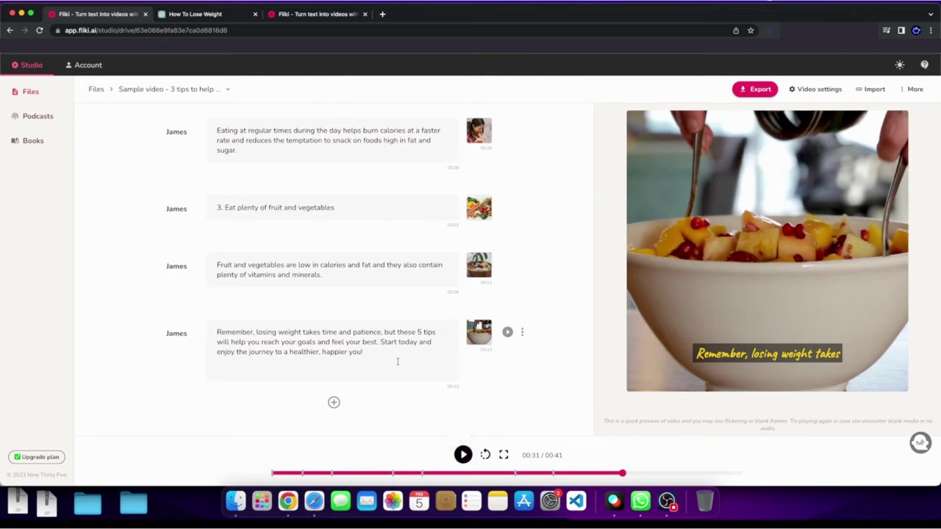
pyautogui.moveTo(398, 362); pyautogui.dragTo(221, 327)
pyautogui.moveTo(365, 353); pyautogui.dragTo(224, 328)
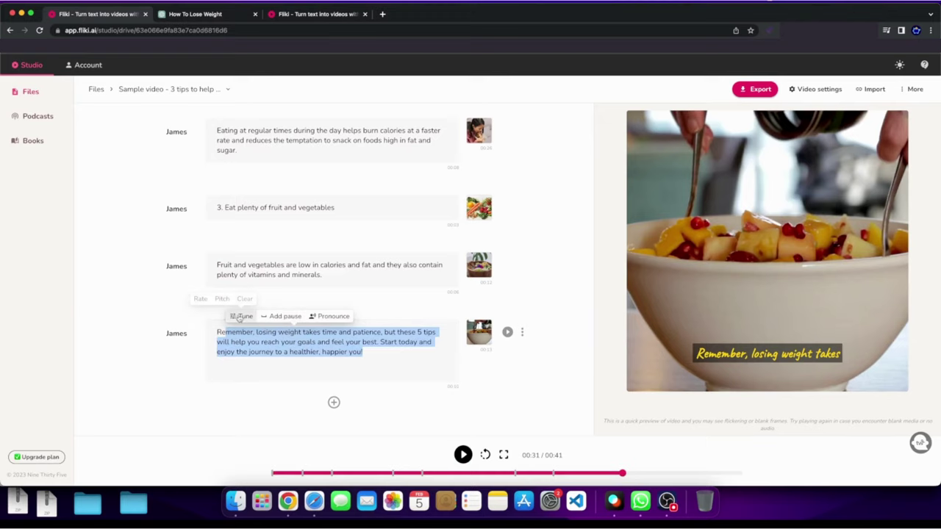
pyautogui.click(375, 359)
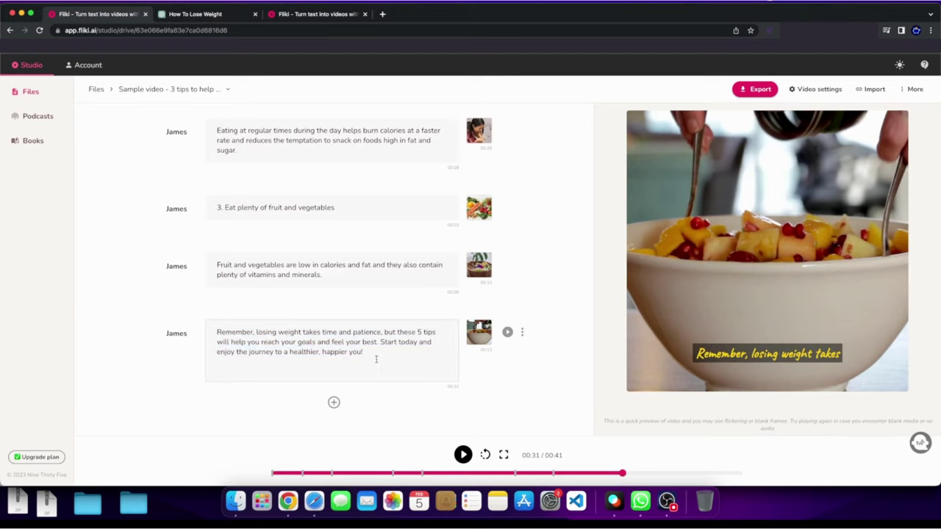
pyautogui.scroll(10, 376, 359)
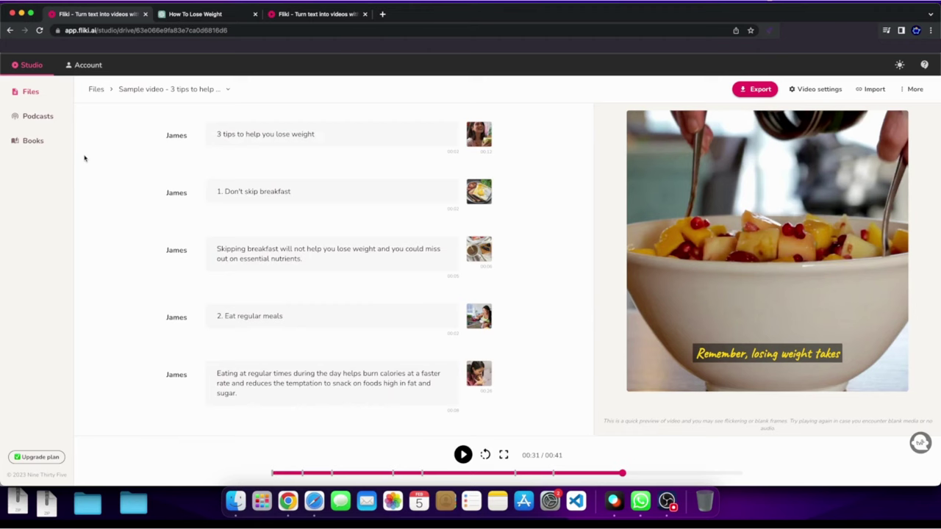
pyautogui.click(197, 14)
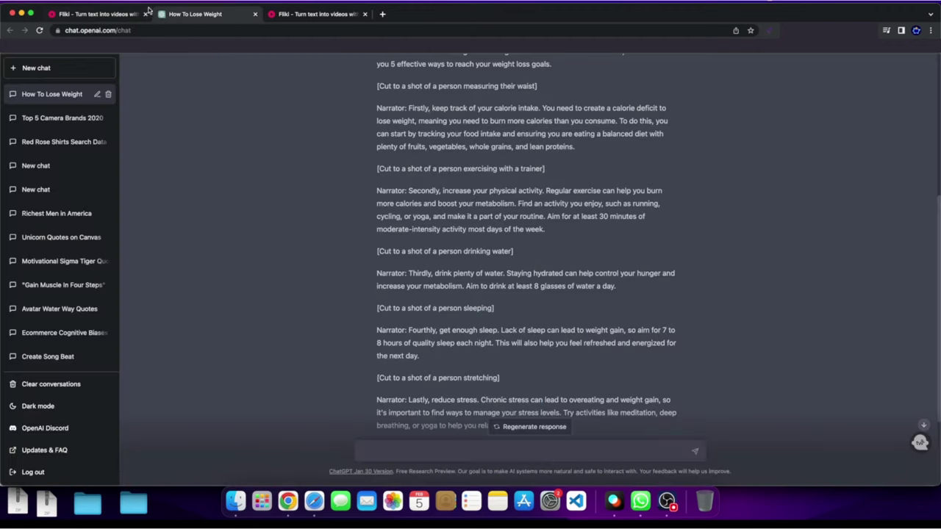
pyautogui.click(118, 14)
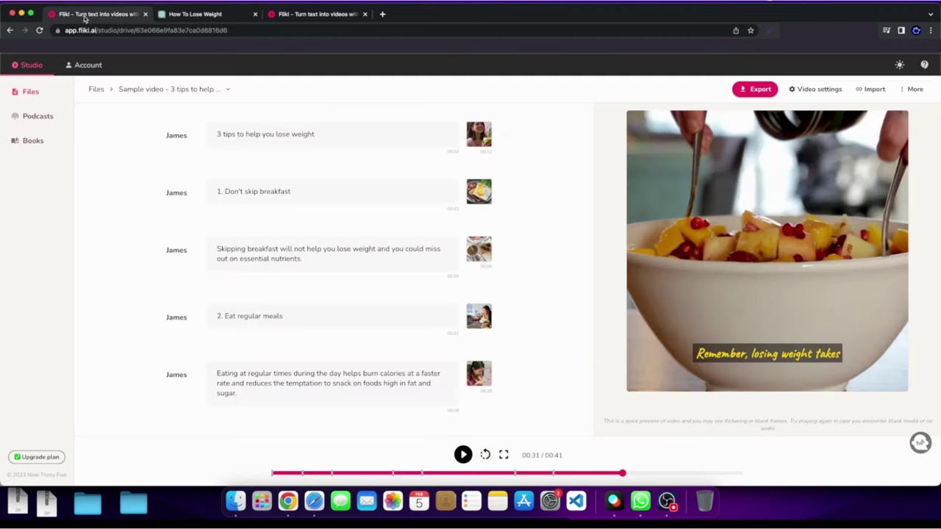